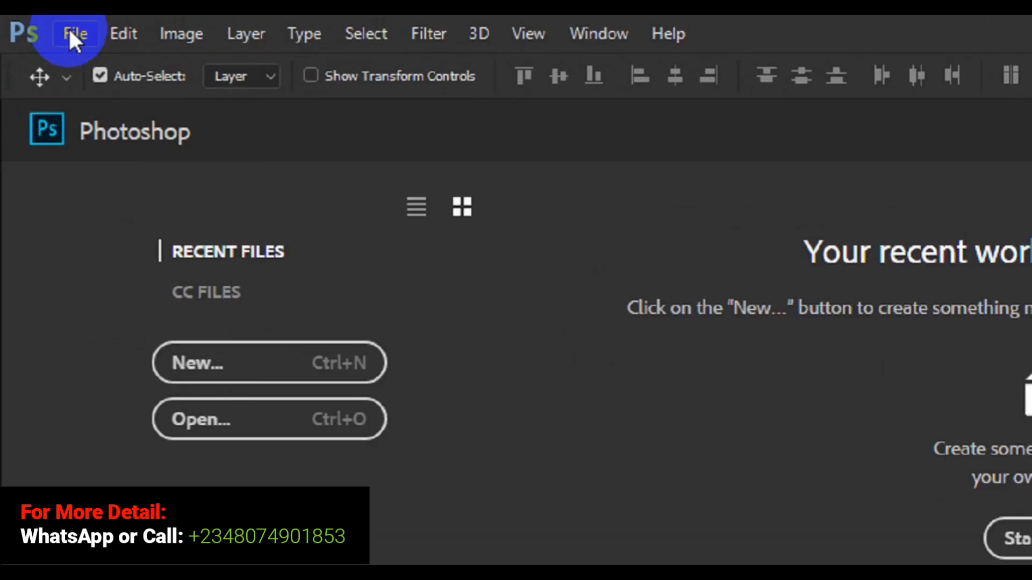
# Step: Start setting up a new document
pyautogui.click(78, 30)
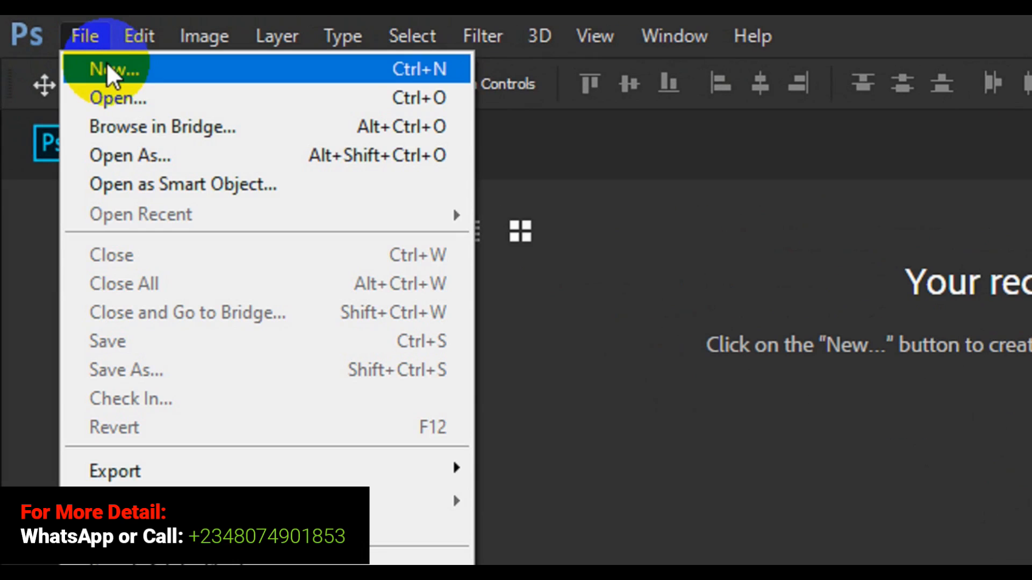
pyautogui.click(107, 64)
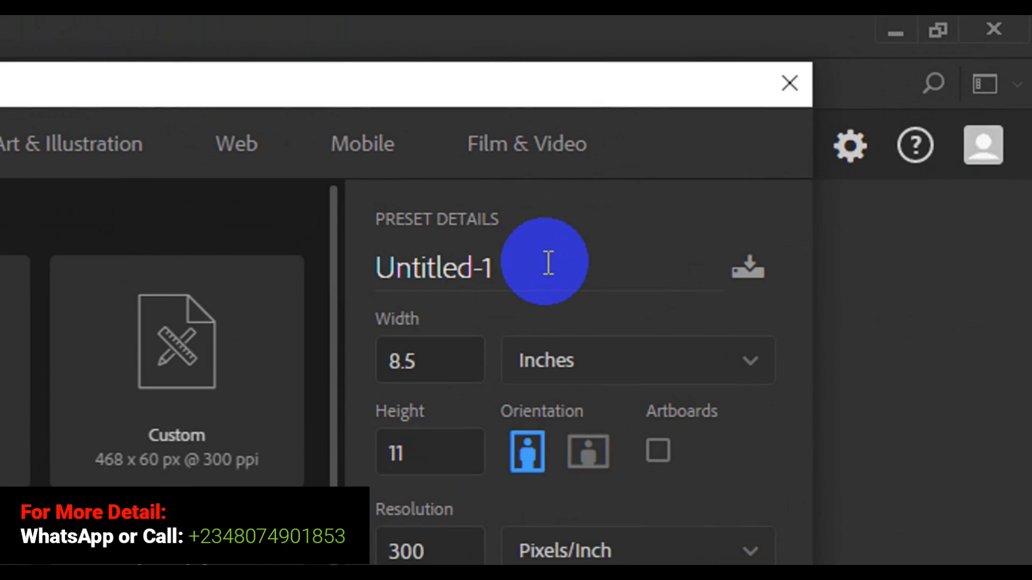
pyautogui.click(548, 264)
pyautogui.hotkey('ctrl', 'a')
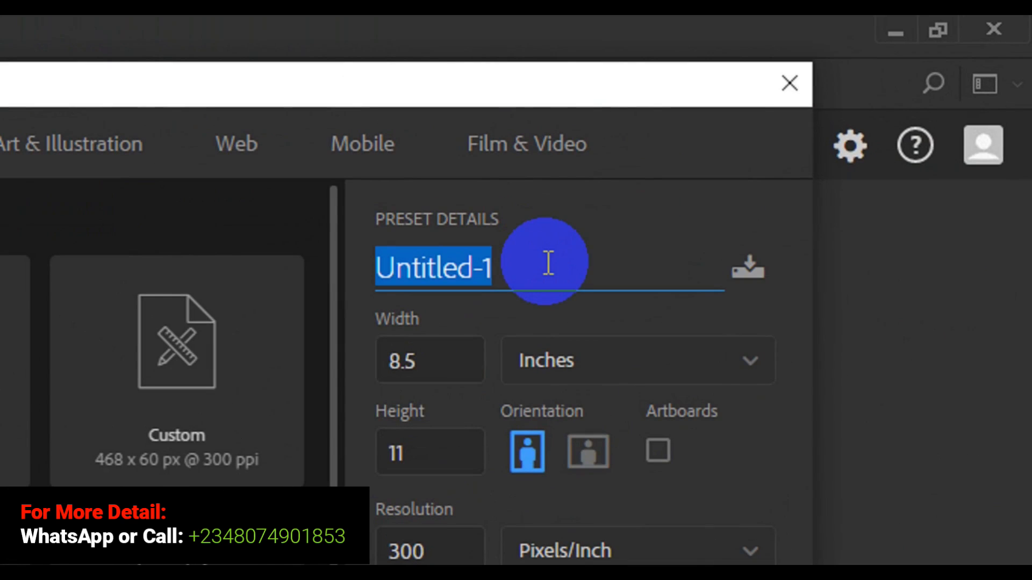
pyautogui.write('Te')
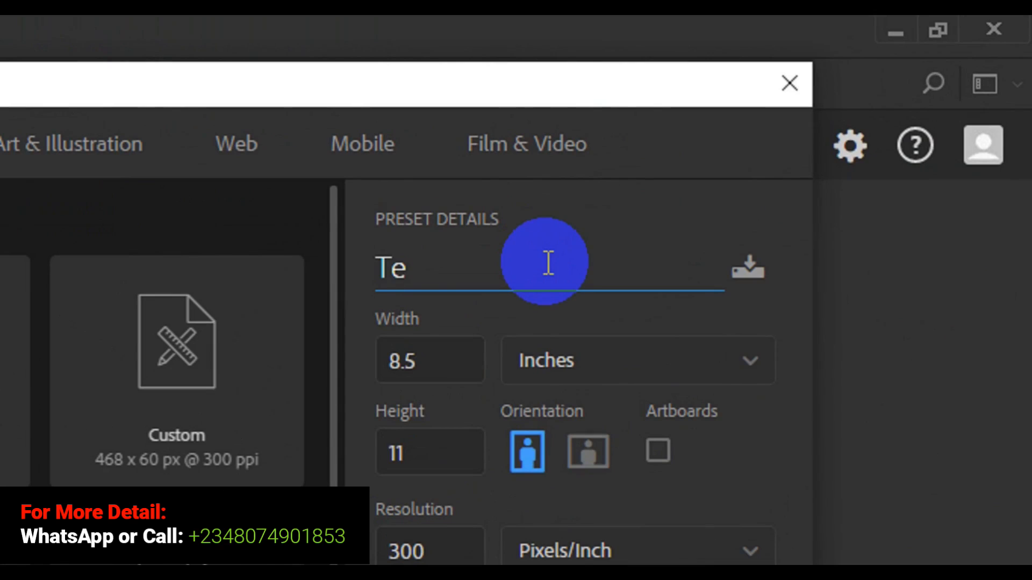
pyautogui.write('xt effect')
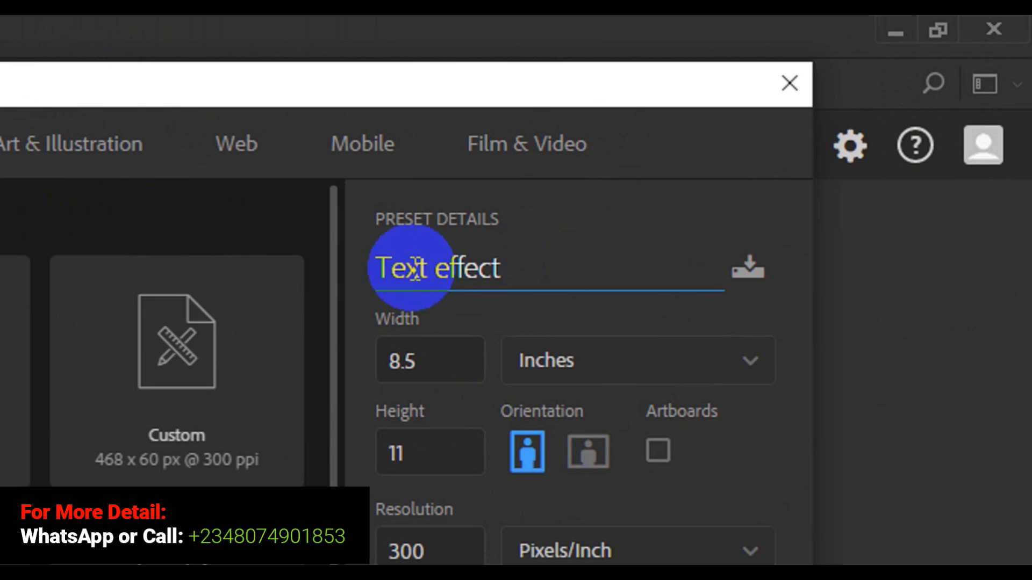
# Step: Name the new document "Transparent Text Effective"
pyautogui.click(384, 268)
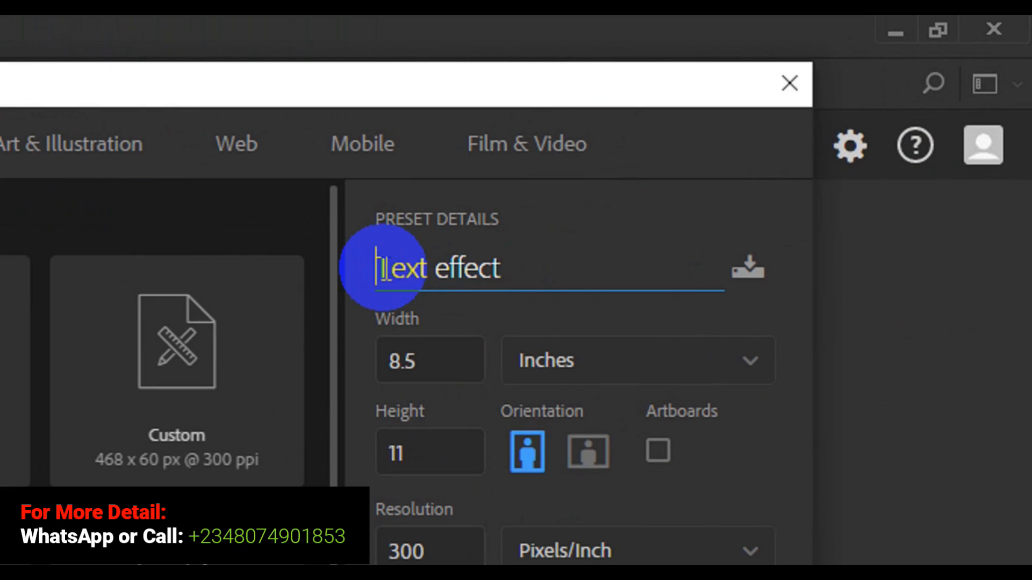
pyautogui.hotkey('ctrl', 'a')
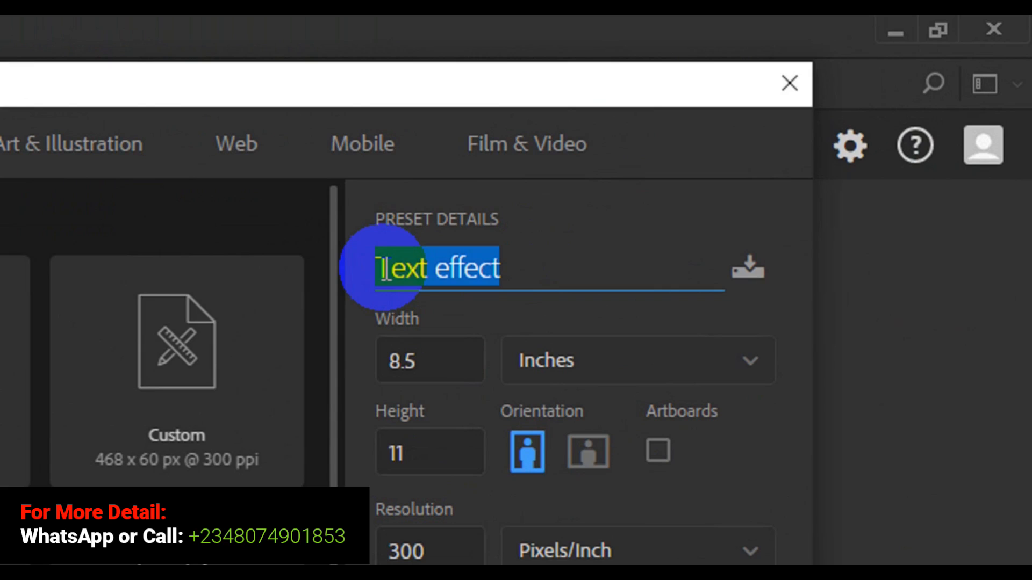
pyautogui.write('Trans')
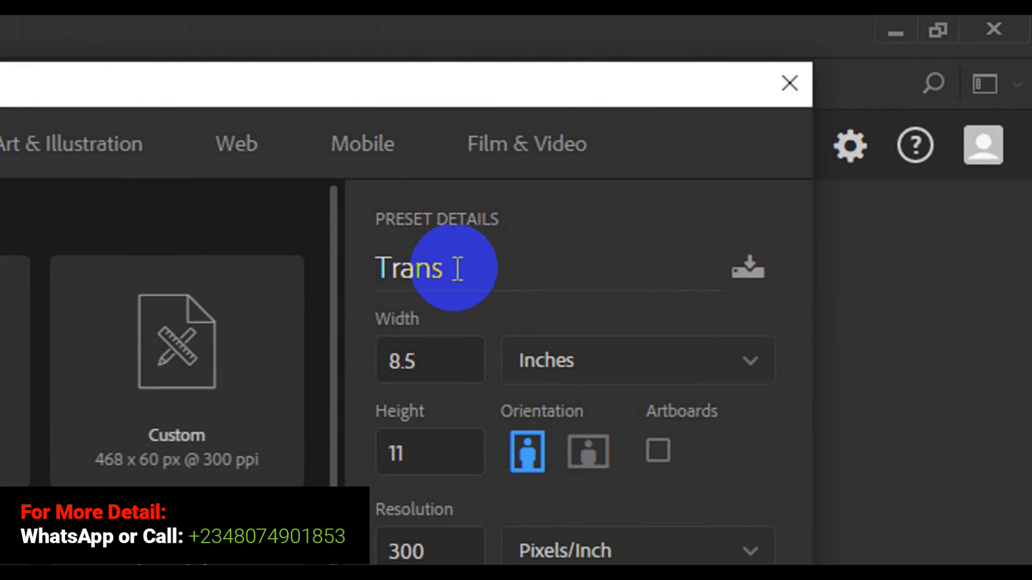
pyautogui.doubleClick(457, 268)
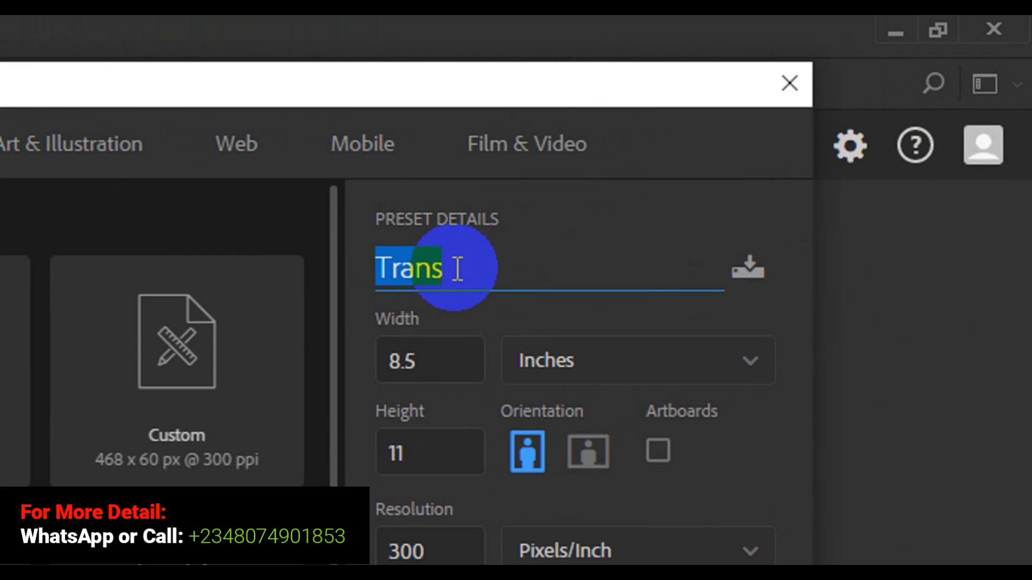
pyautogui.click(457, 269)
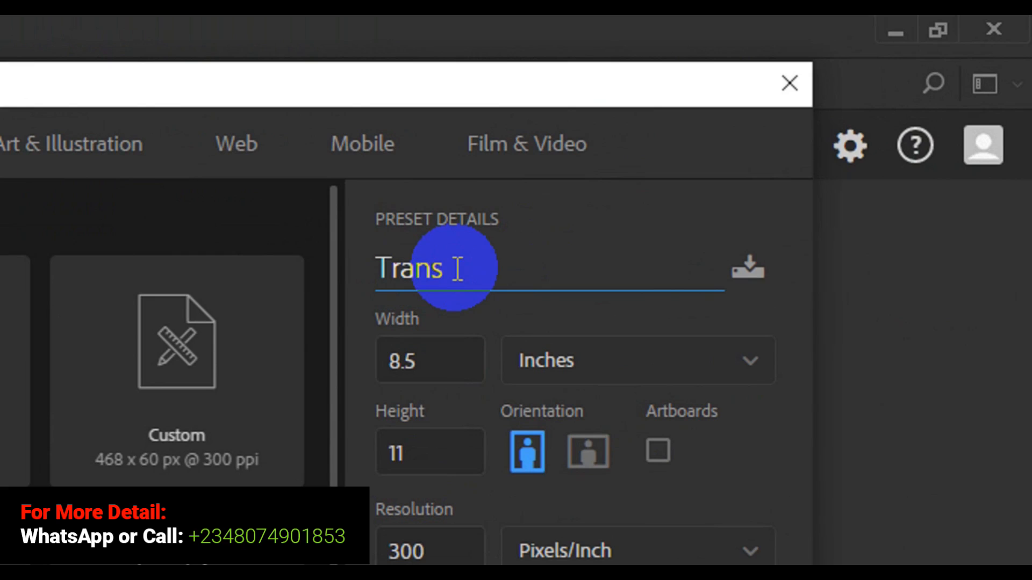
pyautogui.doubleClick(458, 269)
pyautogui.click(458, 269)
pyautogui.write('parent Tex')
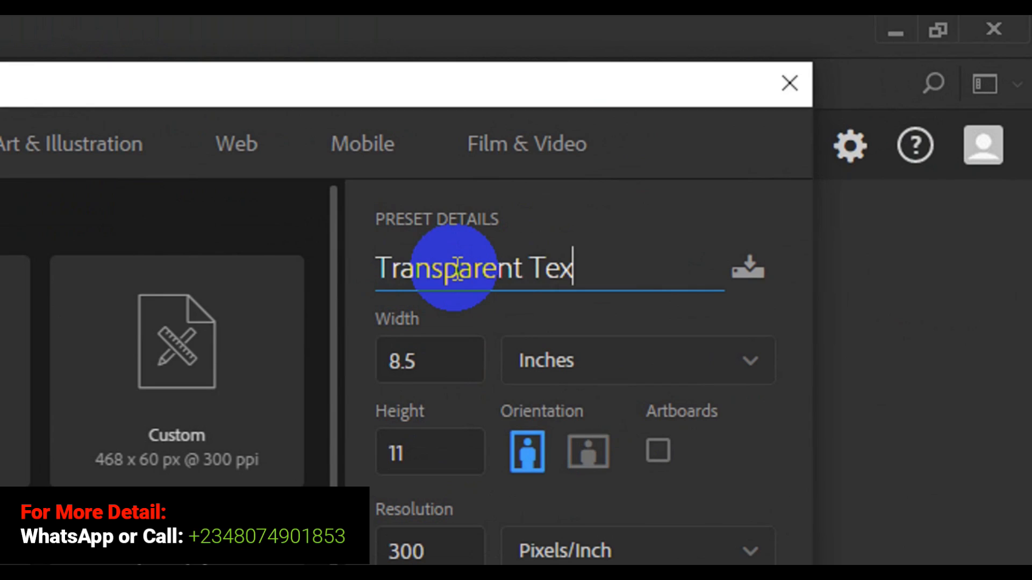
pyautogui.write('t E')
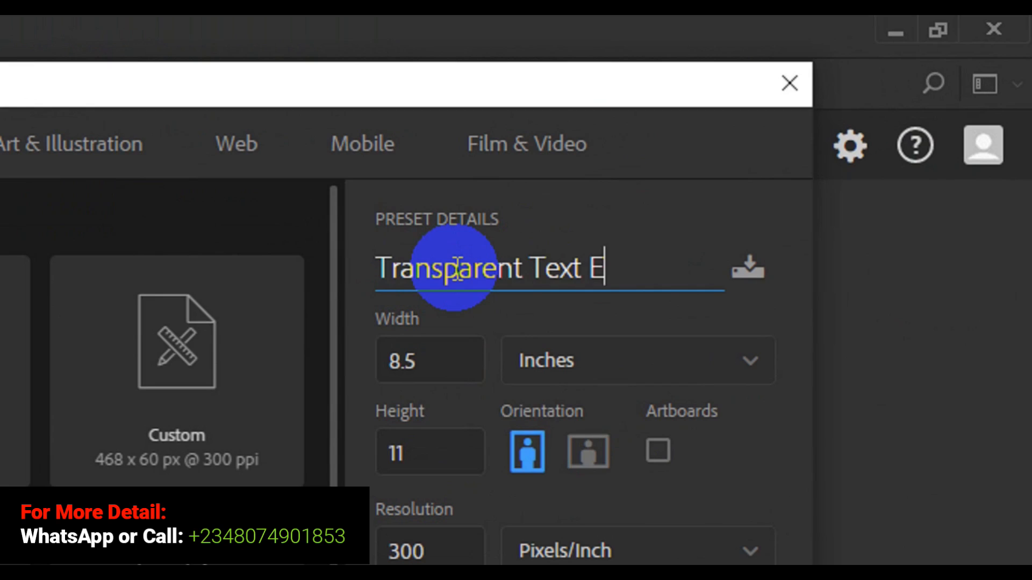
pyautogui.write('ffective')
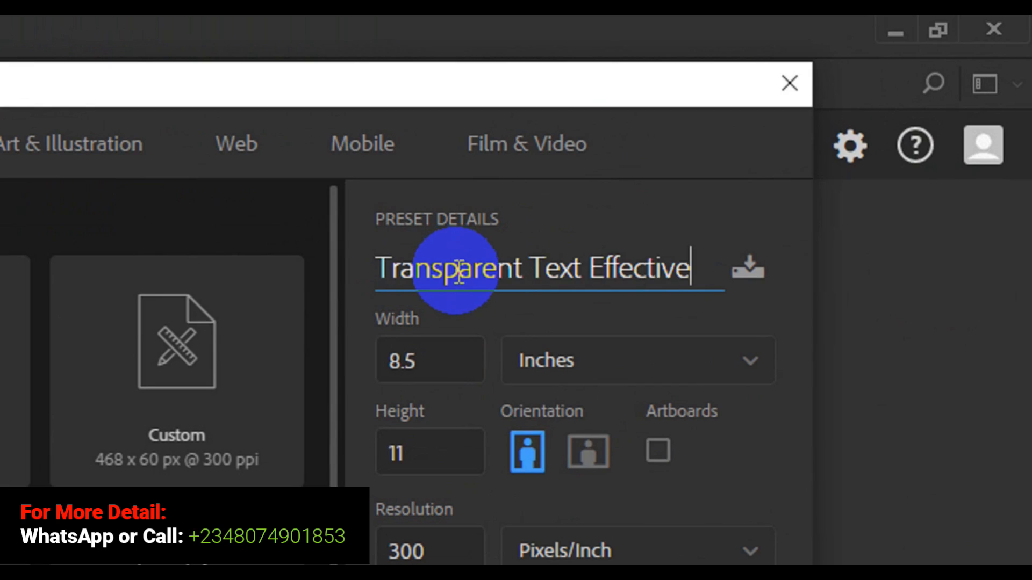
# Step: Set the document size to 1920 pixels wide by 1080 pixels high and create the document
pyautogui.click(586, 386)
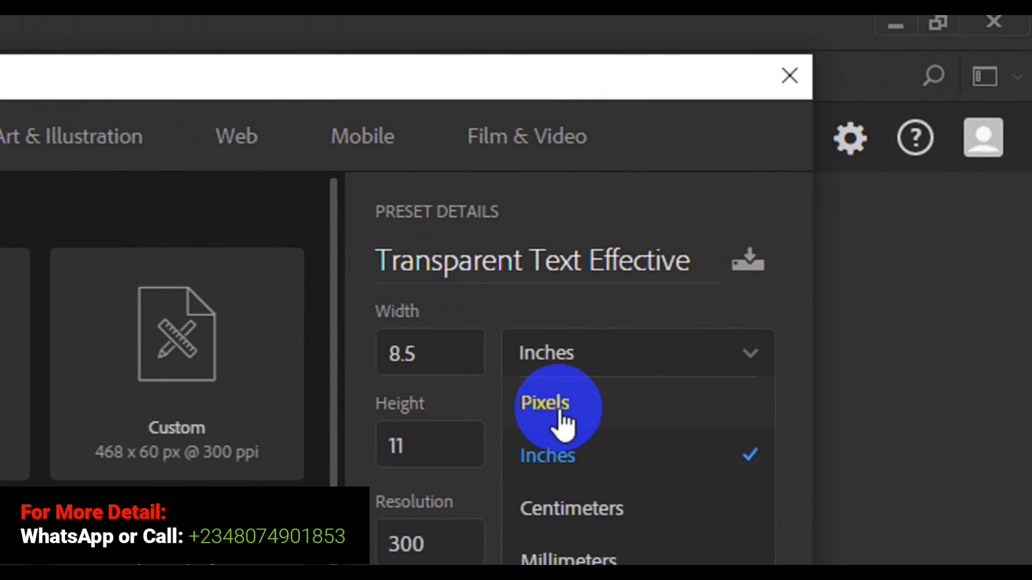
pyautogui.click(559, 414)
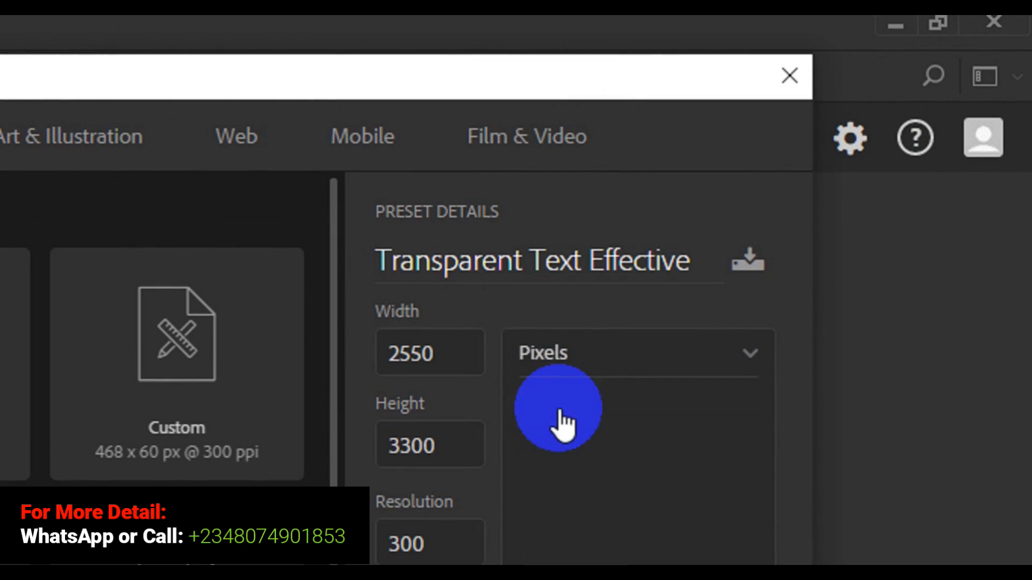
pyautogui.click(470, 362)
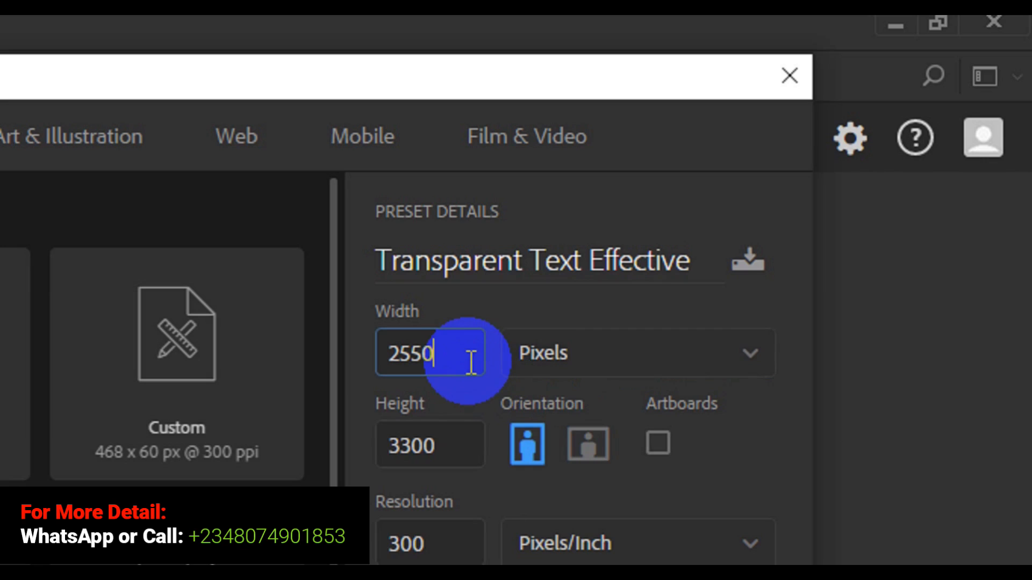
pyautogui.doubleClick(471, 363)
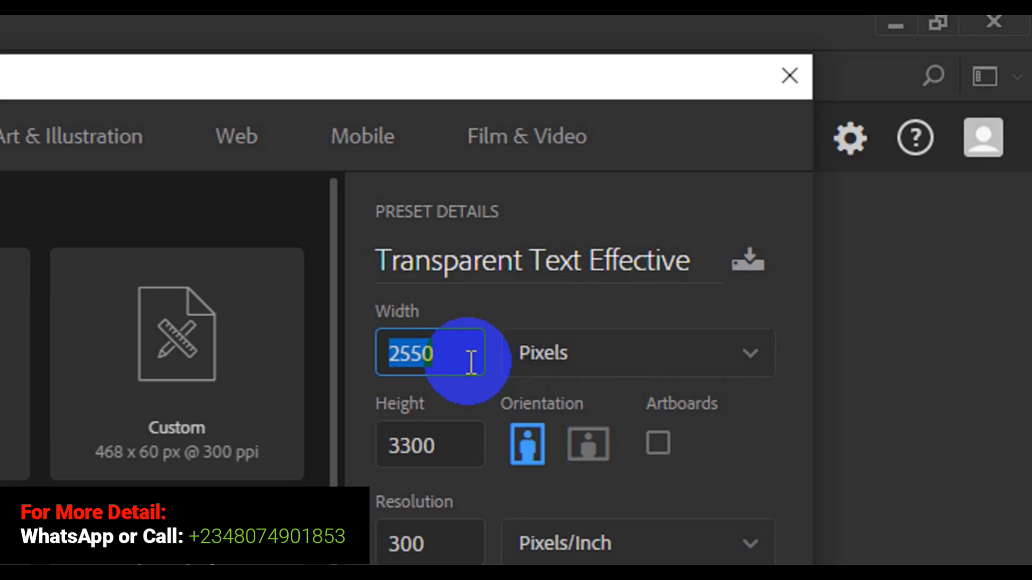
pyautogui.write('19')
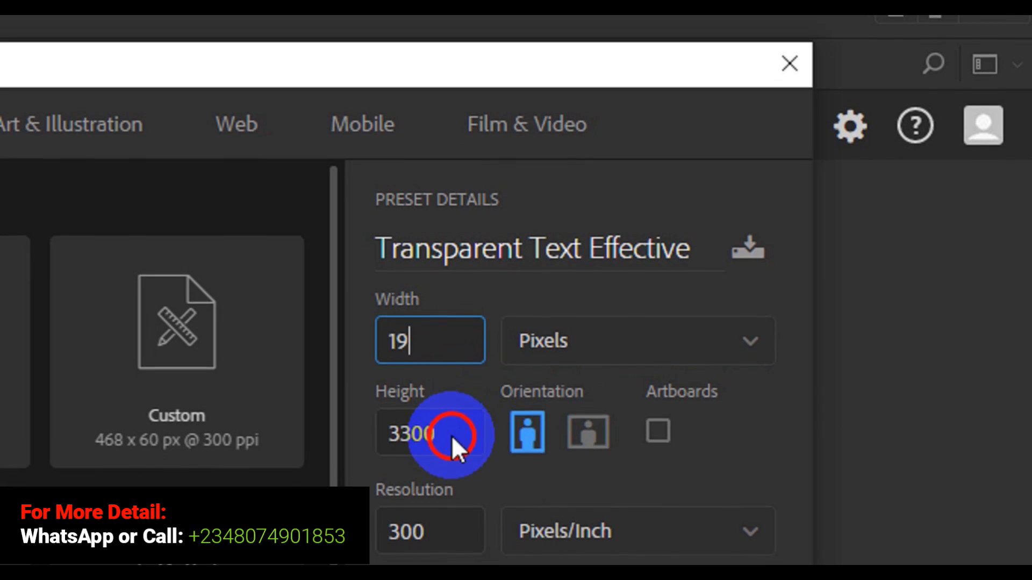
pyautogui.write('20')
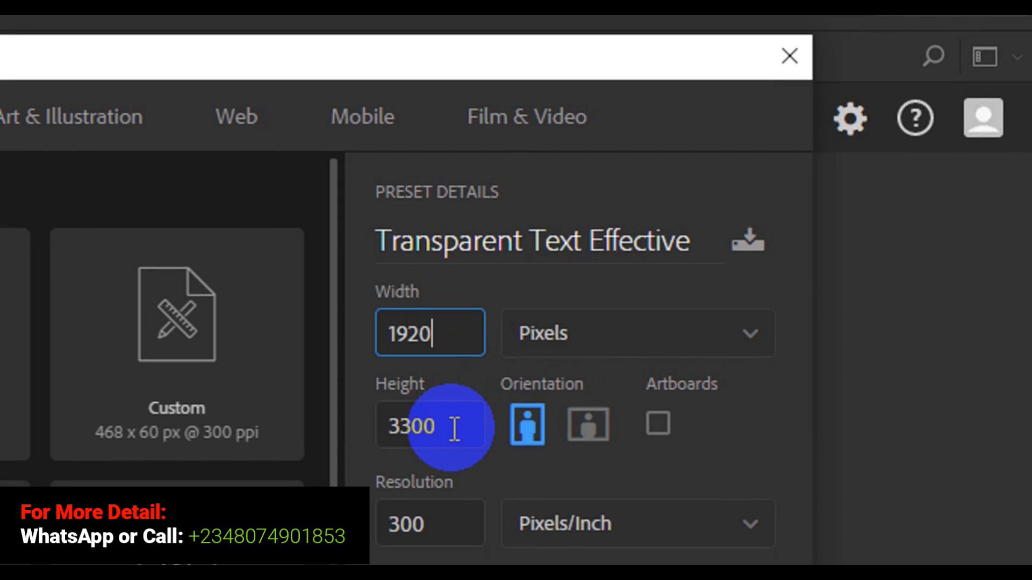
pyautogui.click(454, 429)
pyautogui.write('1')
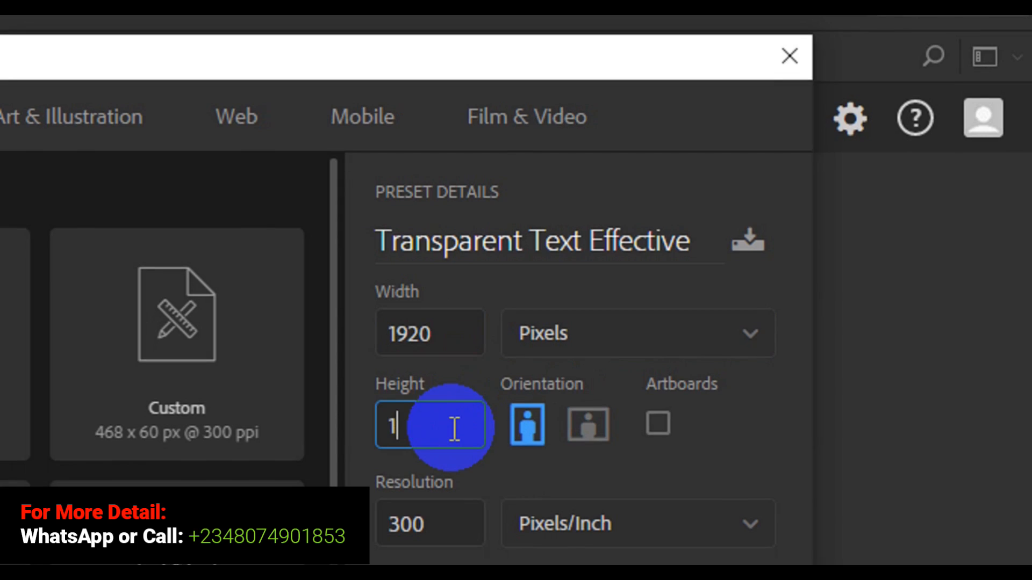
pyautogui.write('080')
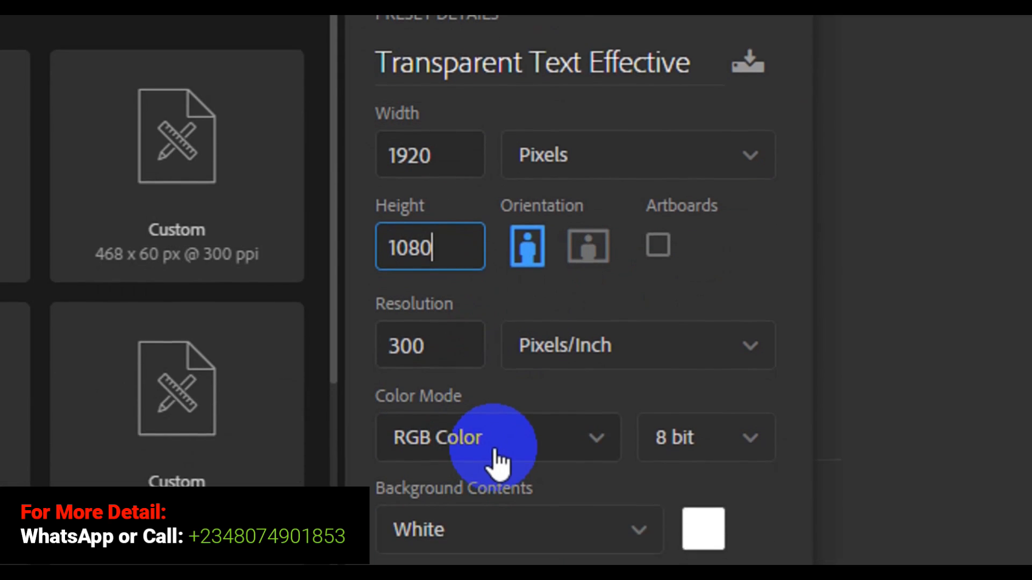
pyautogui.click(720, 549)
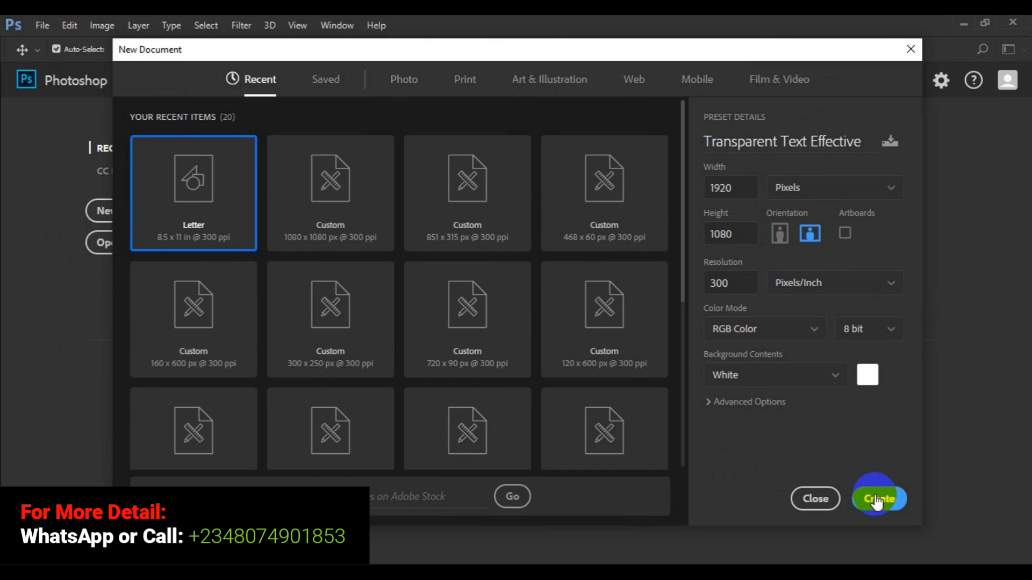
pyautogui.click(876, 500)
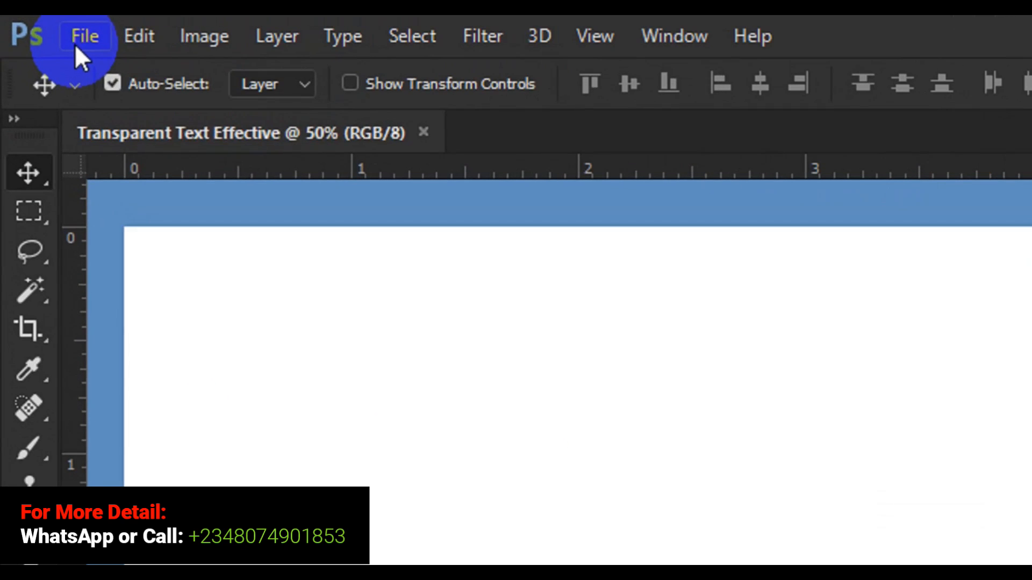
# Step: Start placing an embedded image and open the freepik stockpoto folder on the Desktop
pyautogui.click(83, 44)
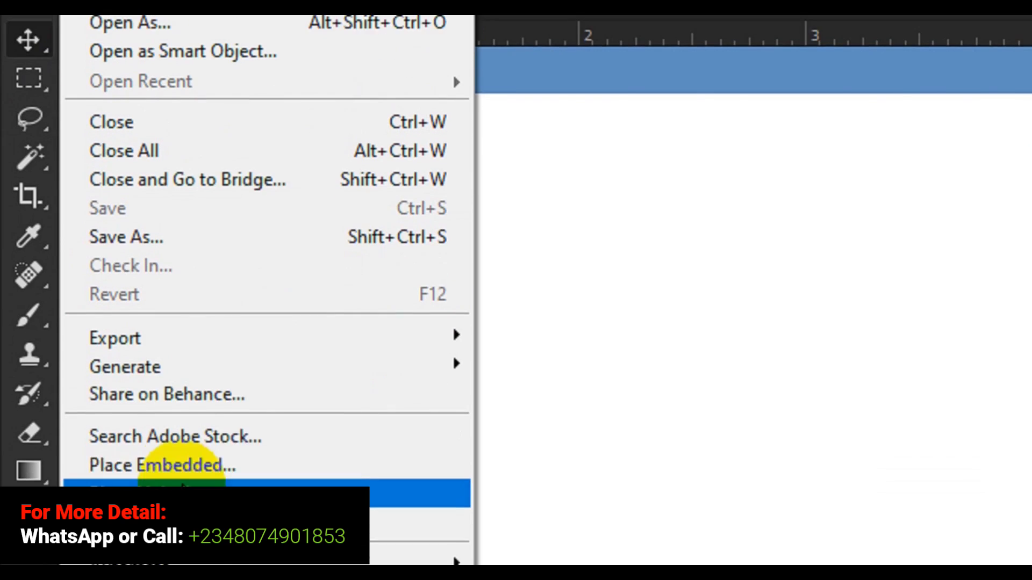
pyautogui.click(177, 465)
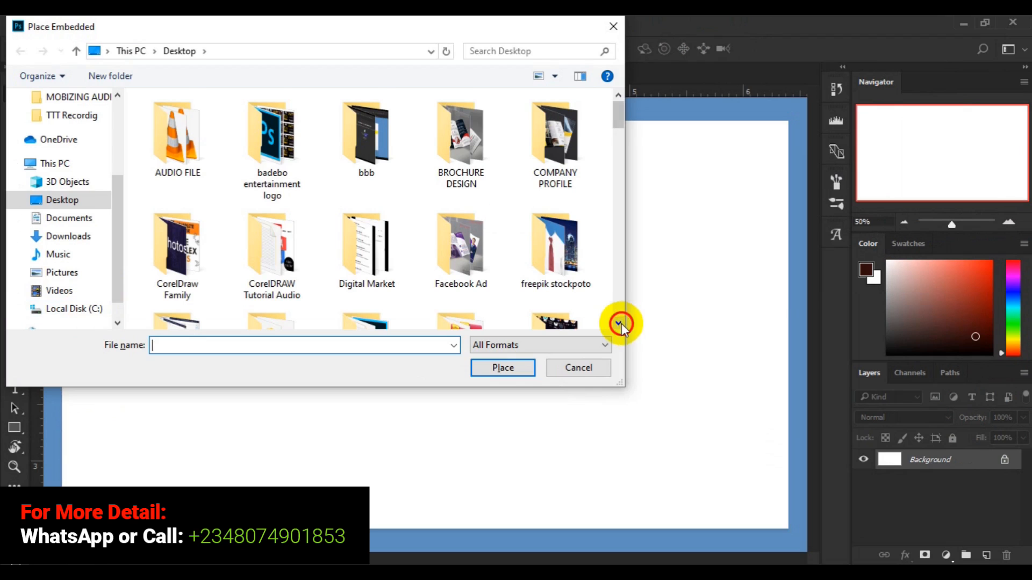
pyautogui.click(618, 323)
pyautogui.click(575, 202)
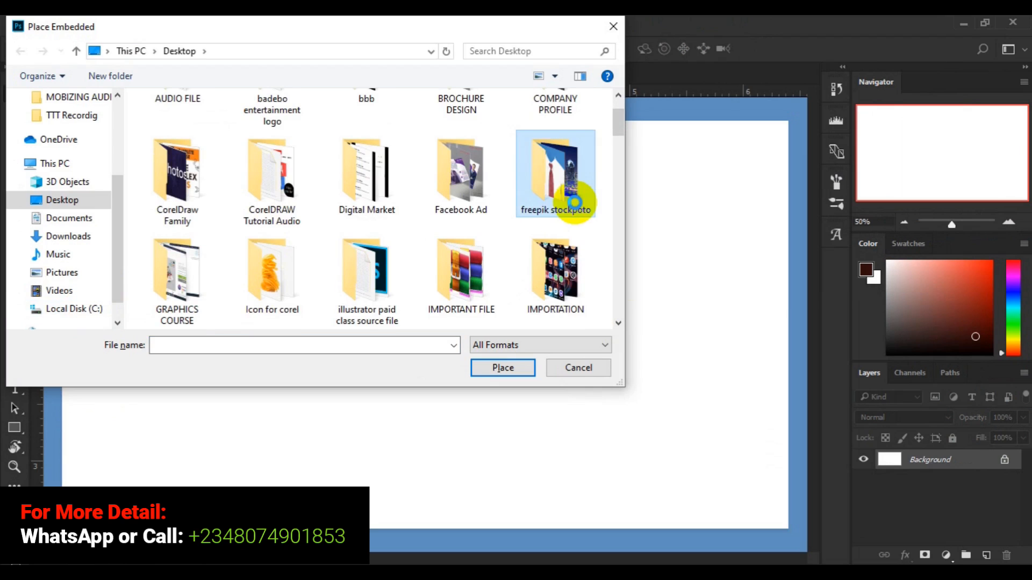
pyautogui.doubleClick(575, 202)
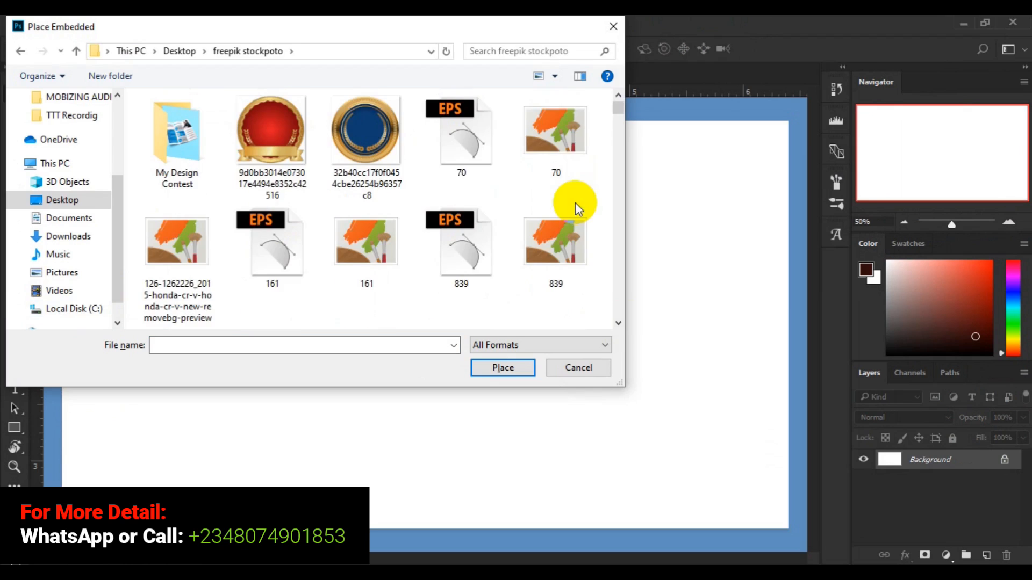
# Step: Place the night city image a_few_urban_night_hd_picture_166143 into the document as an embedded file
pyautogui.click(618, 317)
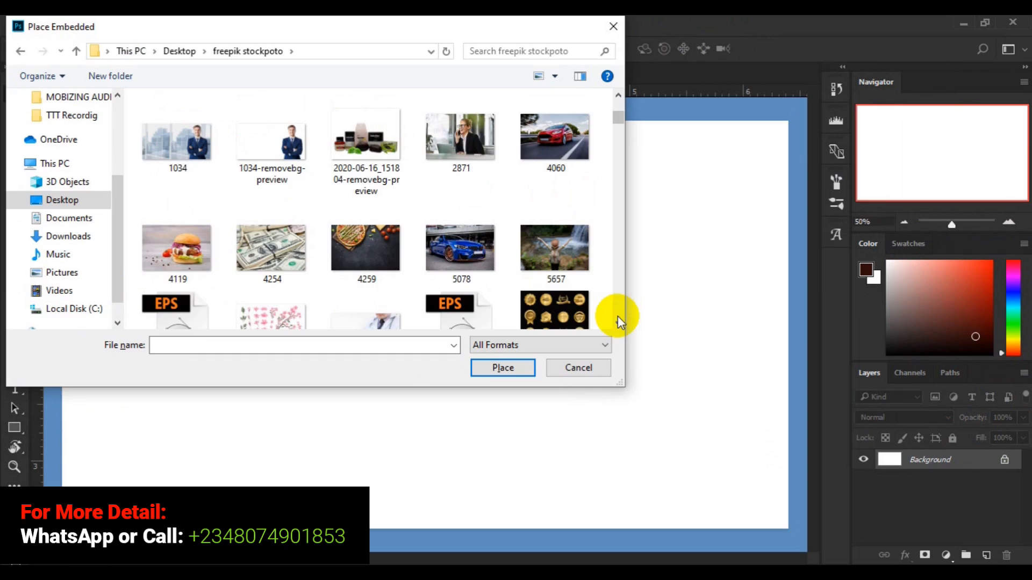
pyautogui.click(618, 316)
pyautogui.click(618, 316)
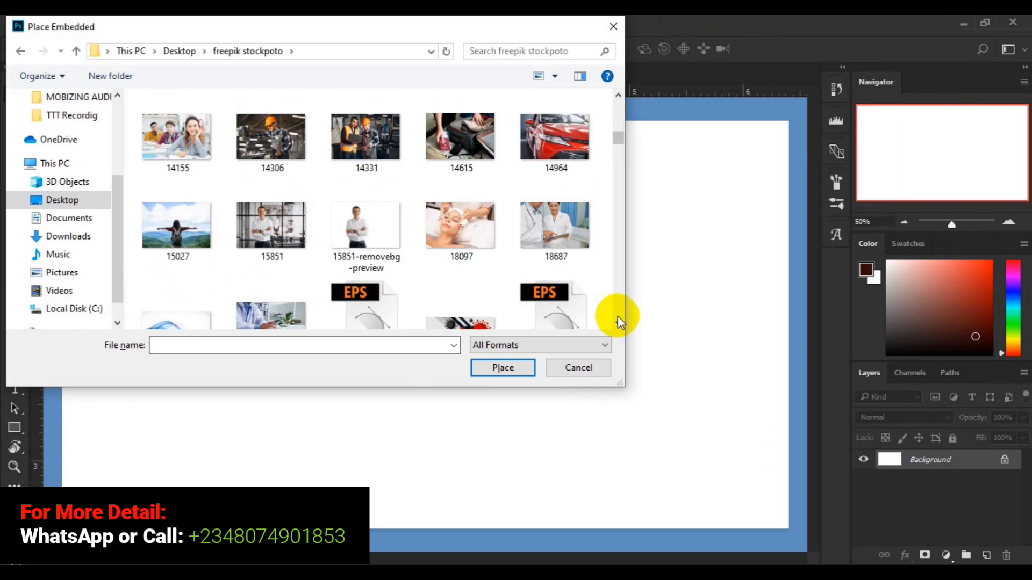
pyautogui.click(618, 317)
pyautogui.click(618, 316)
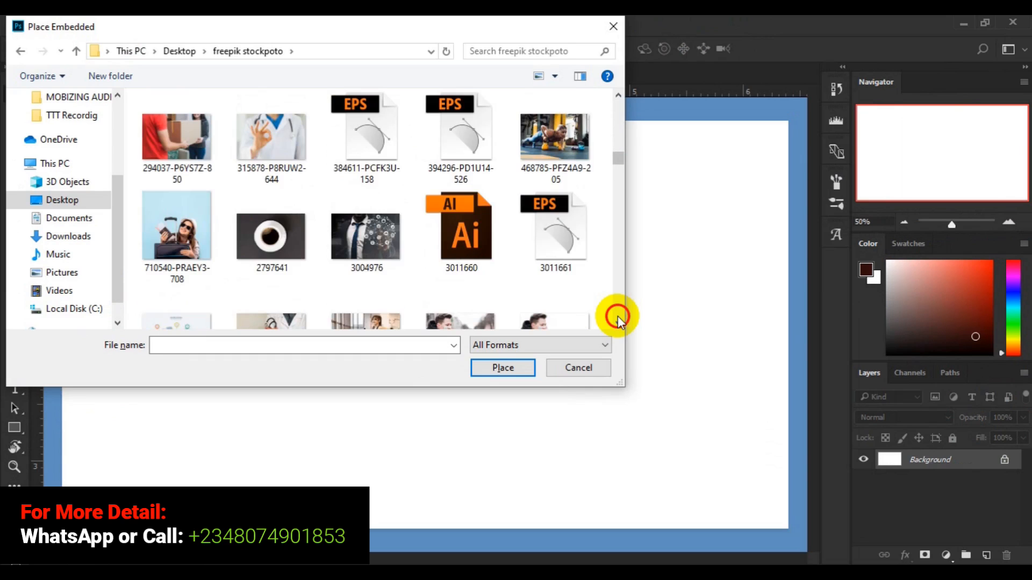
pyautogui.click(617, 316)
pyautogui.click(617, 316)
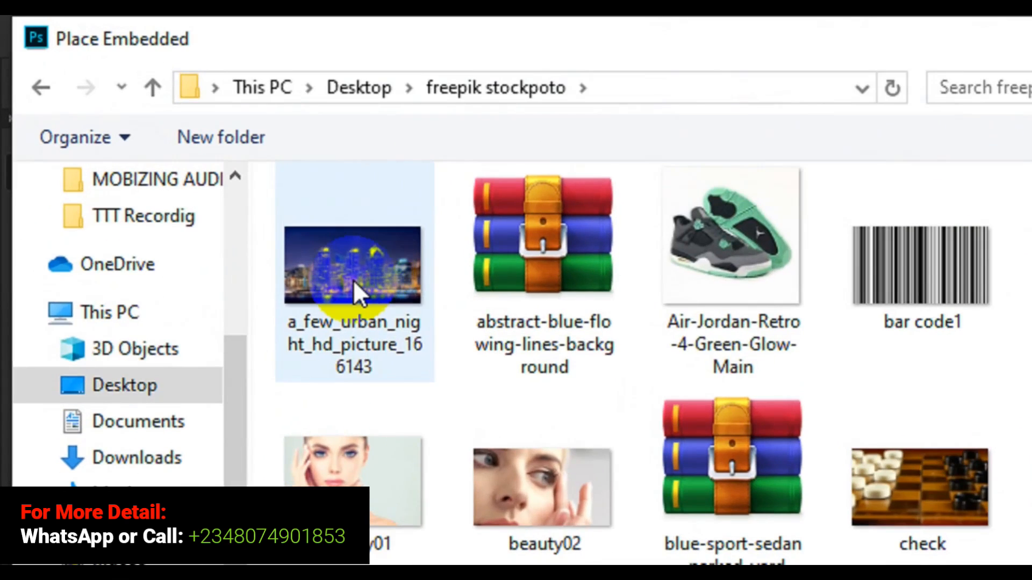
pyautogui.click(353, 280)
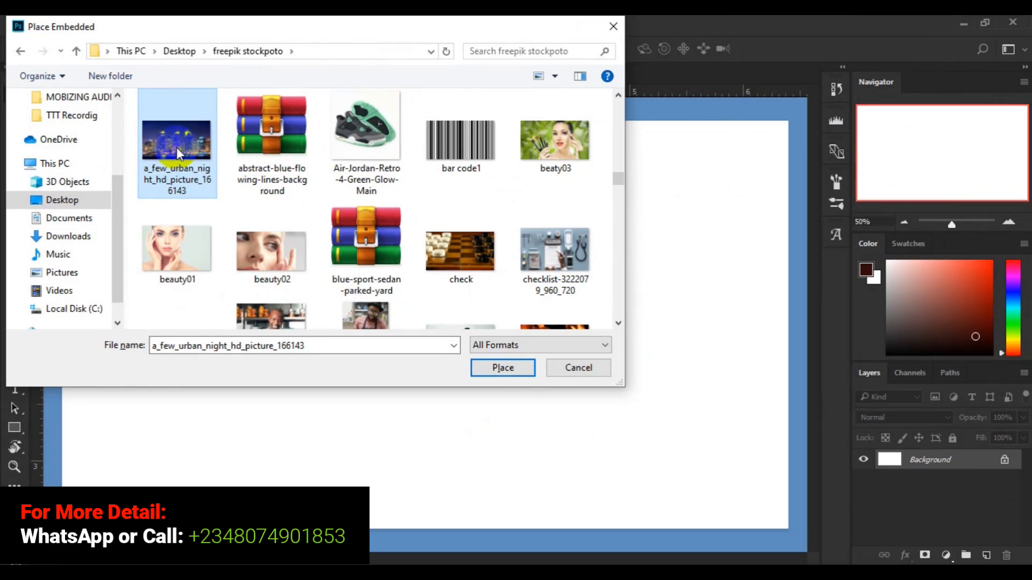
pyautogui.click(485, 371)
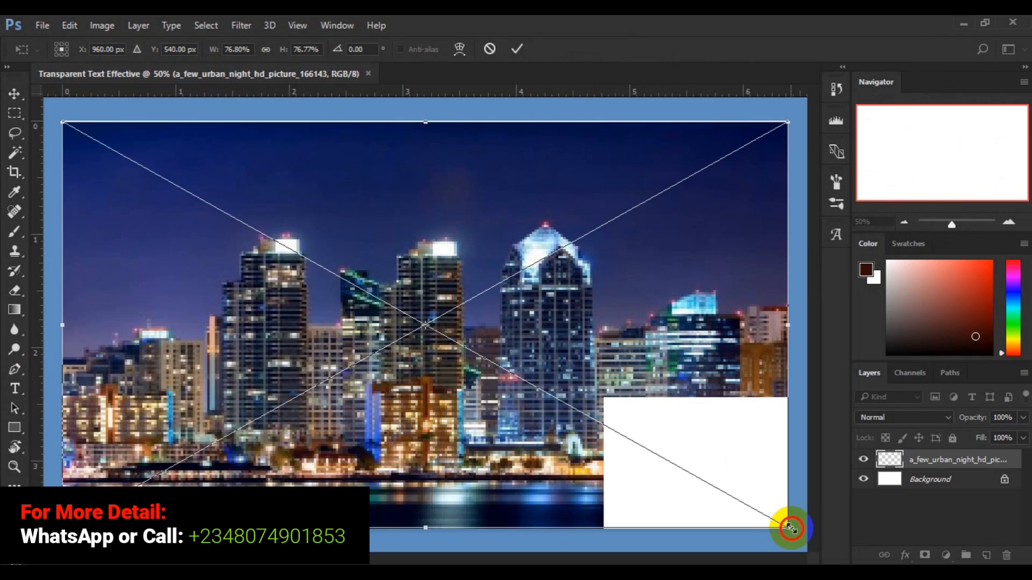
# Step: Scale the placed city image to about 77.9% so it covers the whole canvas, and commit the placement
pyautogui.moveTo(791, 529); pyautogui.dragTo(794, 533)
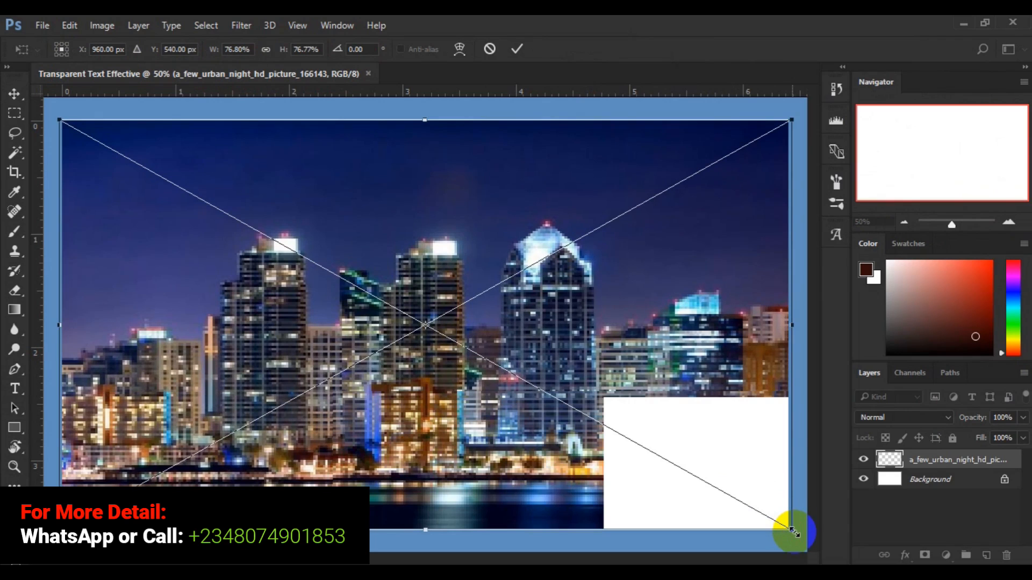
pyautogui.moveTo(792, 532); pyautogui.dragTo(794, 533)
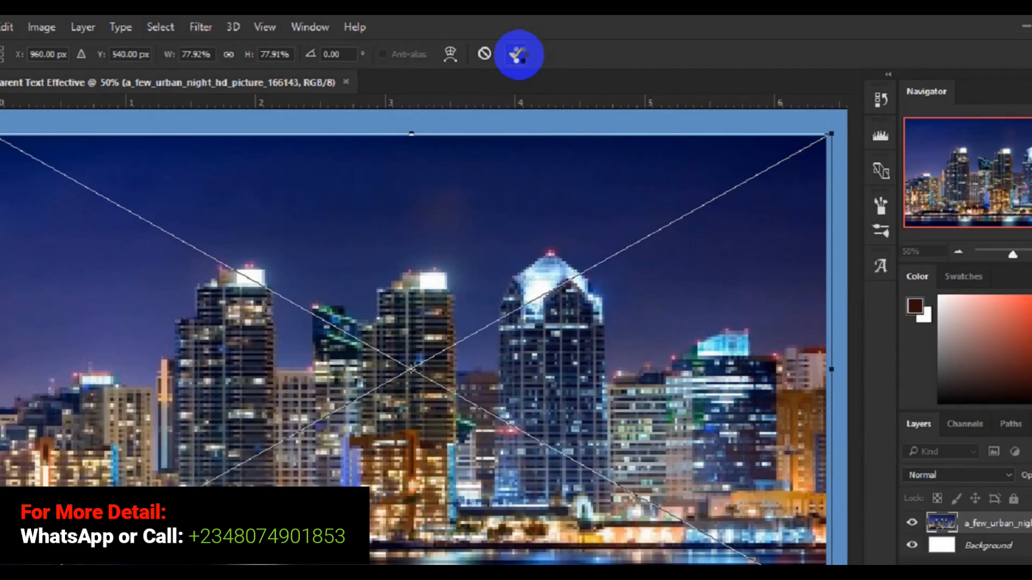
pyautogui.click(511, 83)
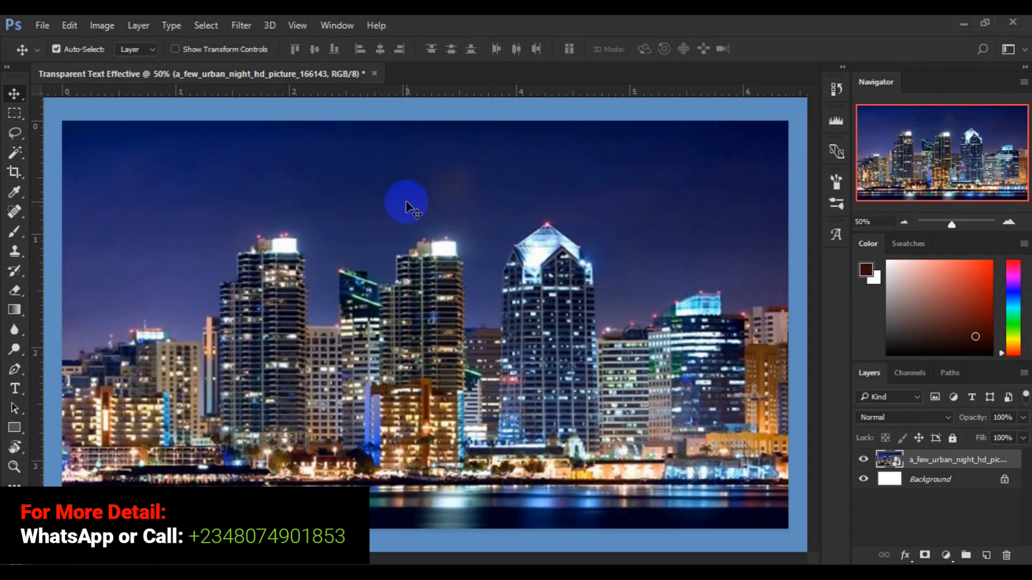
# Step: Activate the horizontal Type tool and set its font to Bebas
pyautogui.click(15, 388)
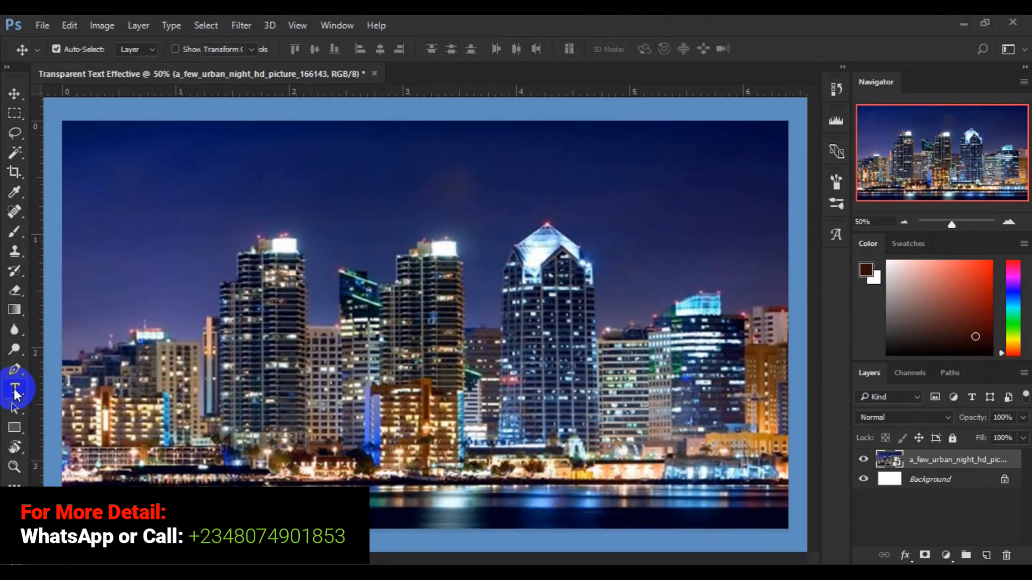
pyautogui.click(15, 391)
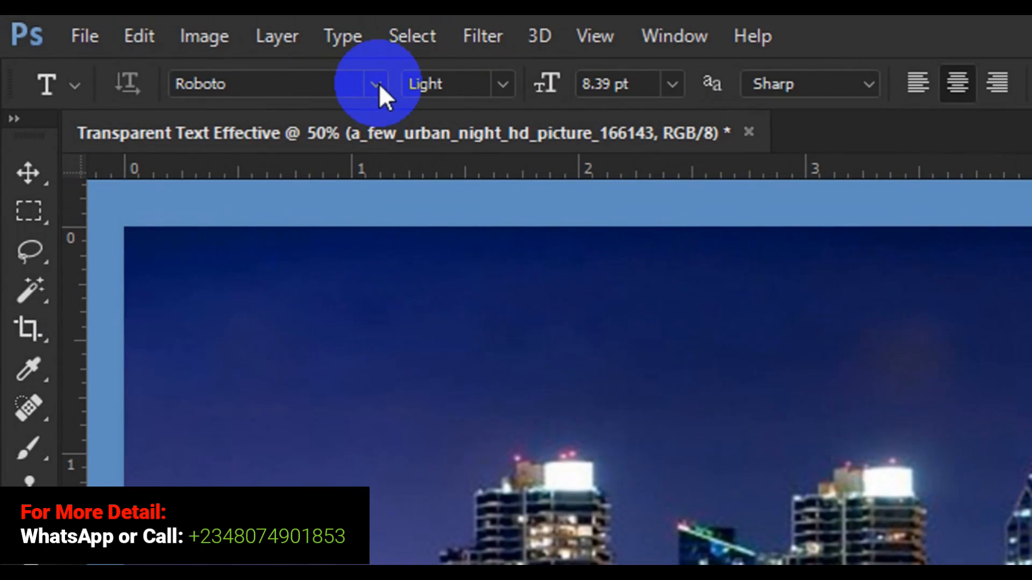
pyautogui.click(377, 84)
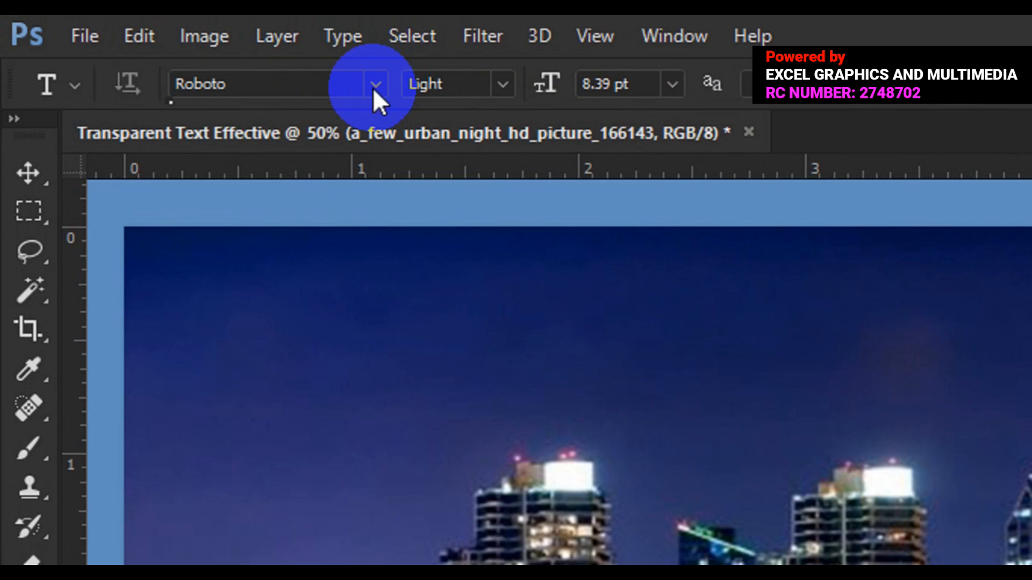
pyautogui.doubleClick(374, 85)
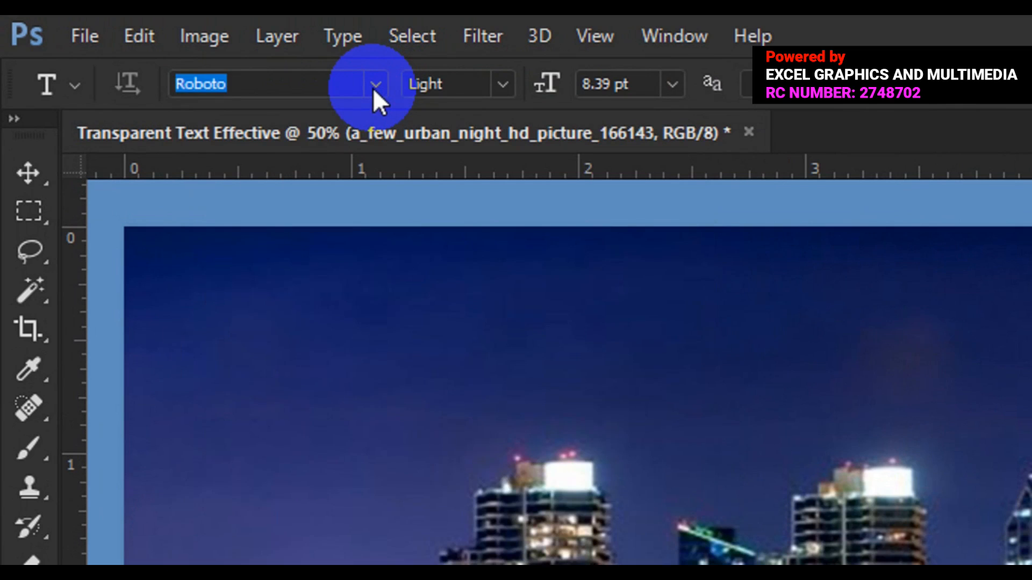
pyautogui.click(374, 87)
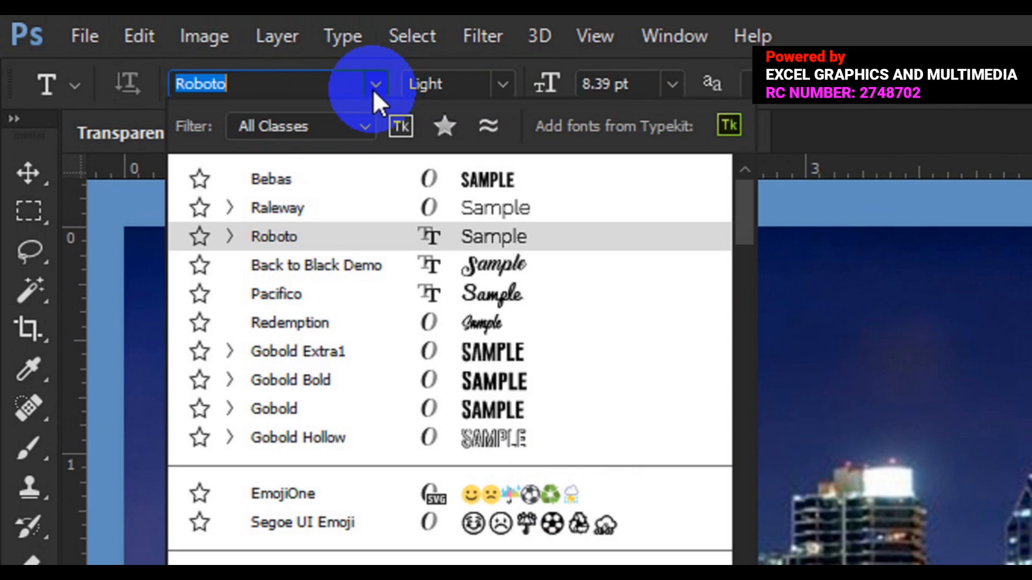
pyautogui.click(360, 178)
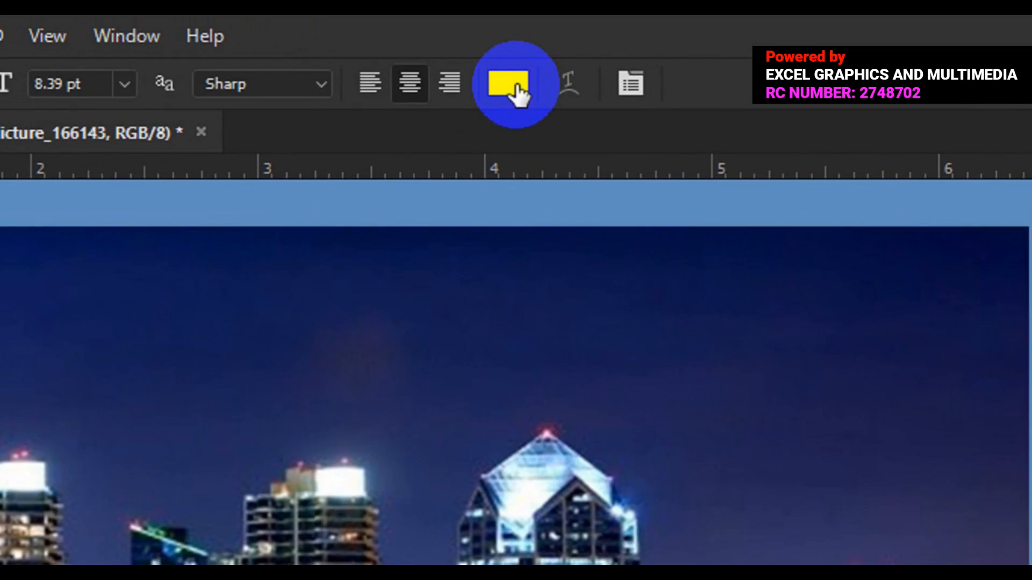
# Step: Set the text color to near-black, hex 000003
pyautogui.click(513, 86)
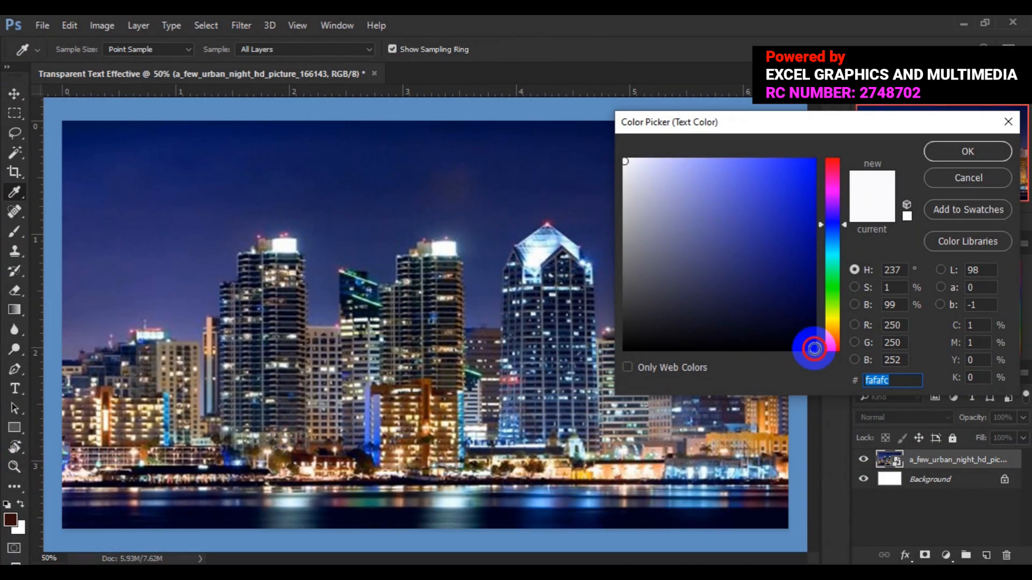
pyautogui.click(813, 348)
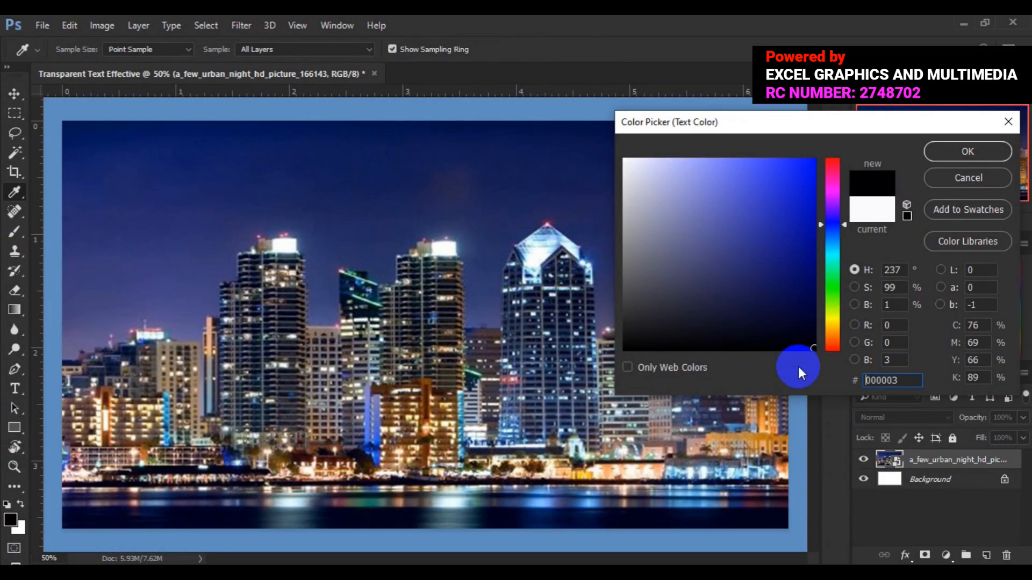
pyautogui.click(945, 153)
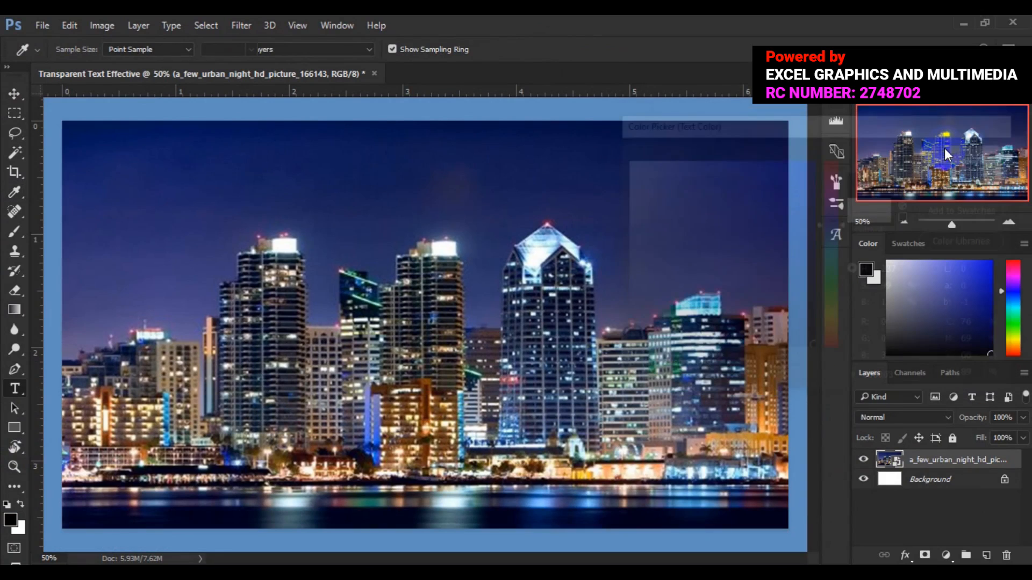
# Step: Set the font size to 72 pt and add the text "TRANSPARENT" over the city image
pyautogui.click(252, 267)
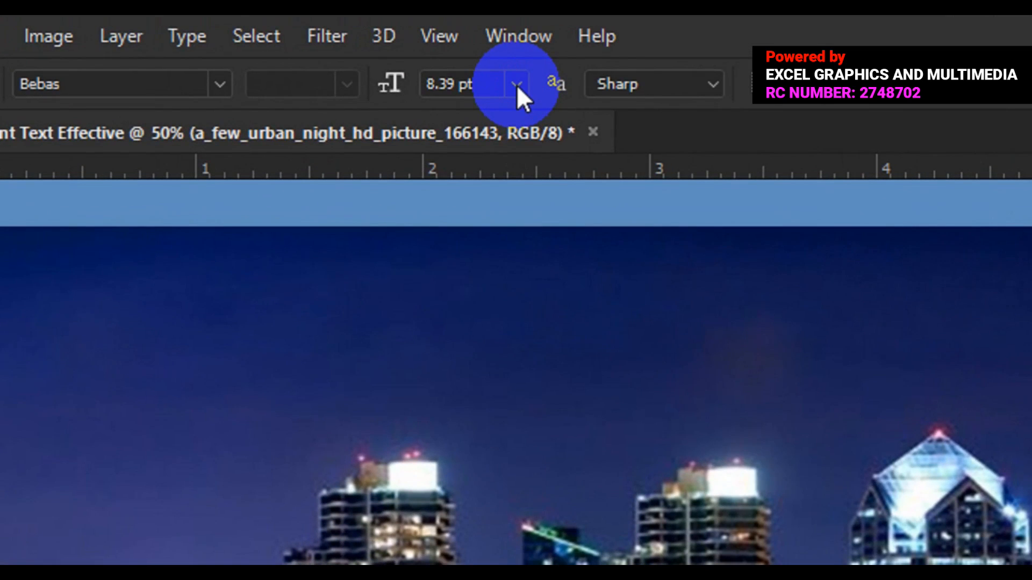
pyautogui.click(517, 85)
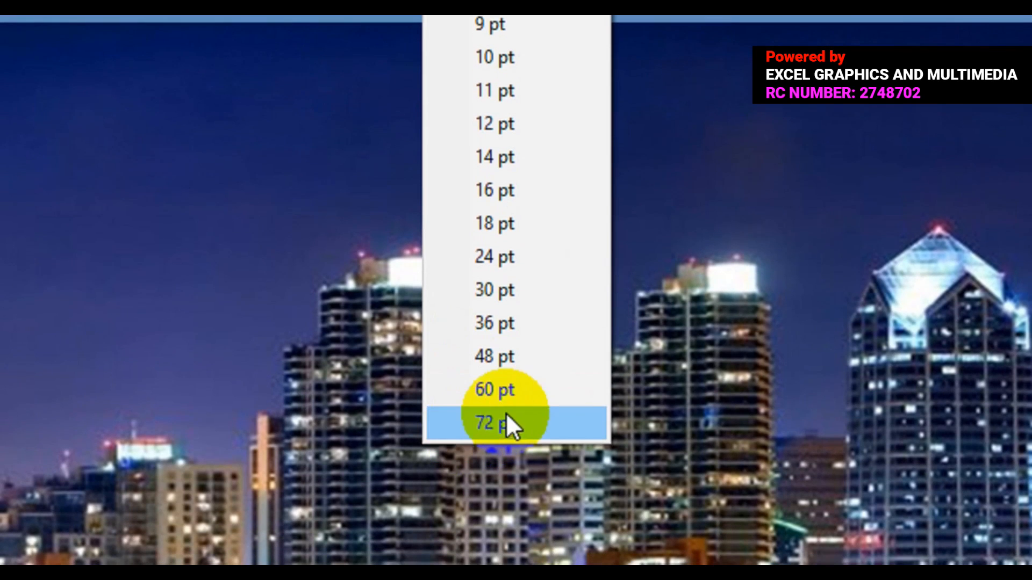
pyautogui.click(505, 413)
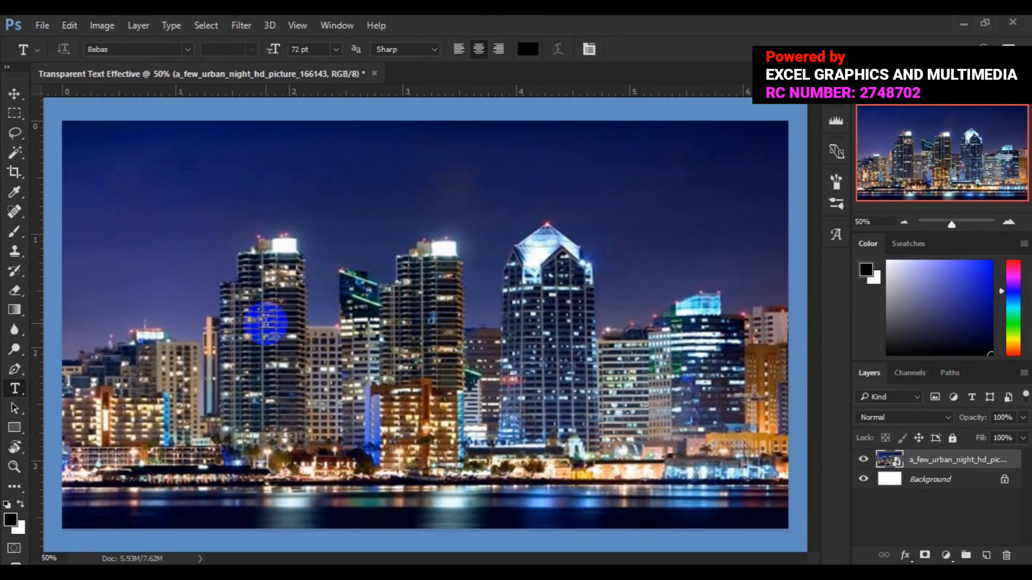
pyautogui.click(266, 321)
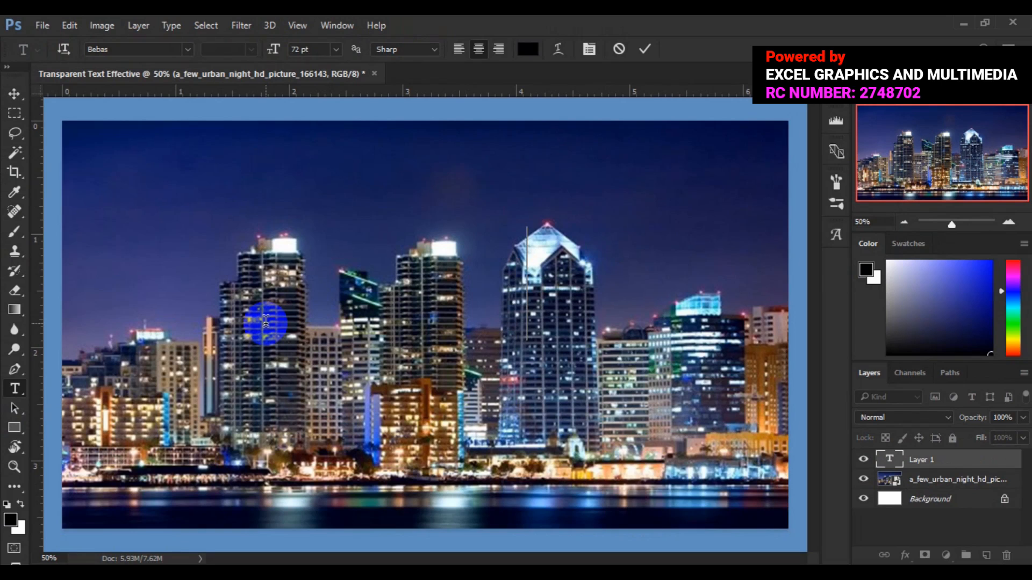
pyautogui.write('TRANSPARENT')
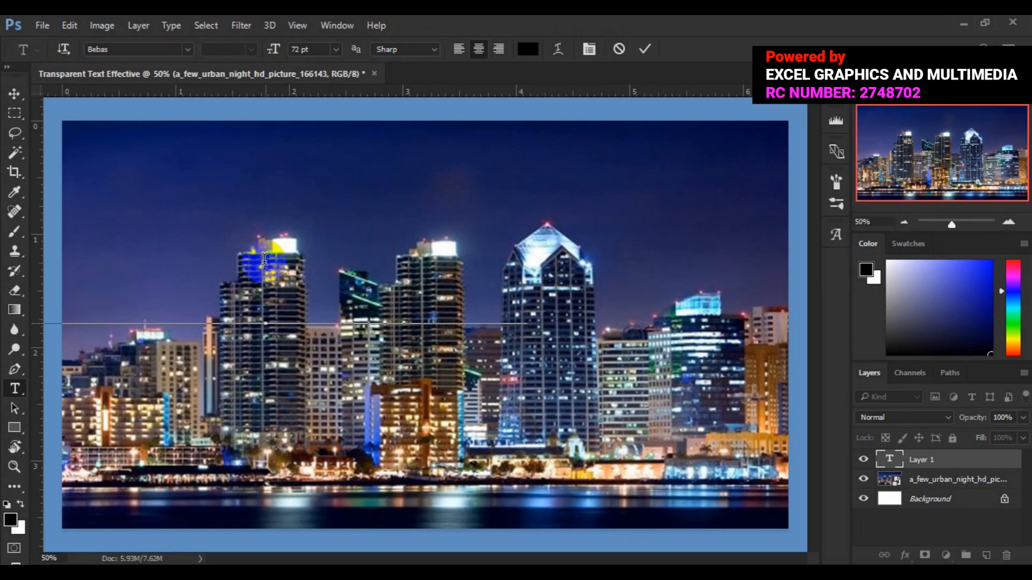
pyautogui.click(15, 97)
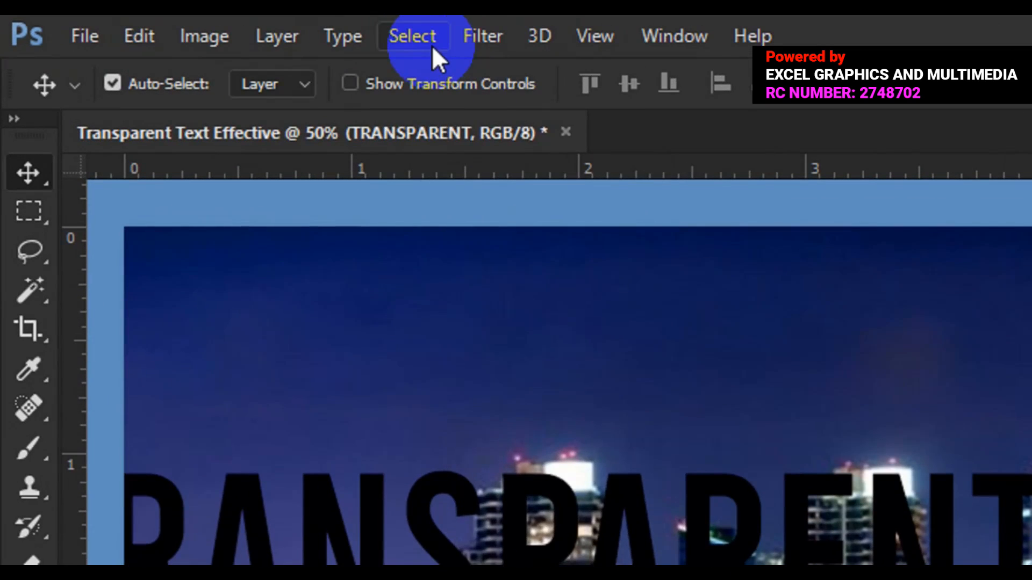
# Step: Center the TRANSPARENT text vertically and horizontally on the canvas using a full-canvas selection, and deselect
pyautogui.click(432, 47)
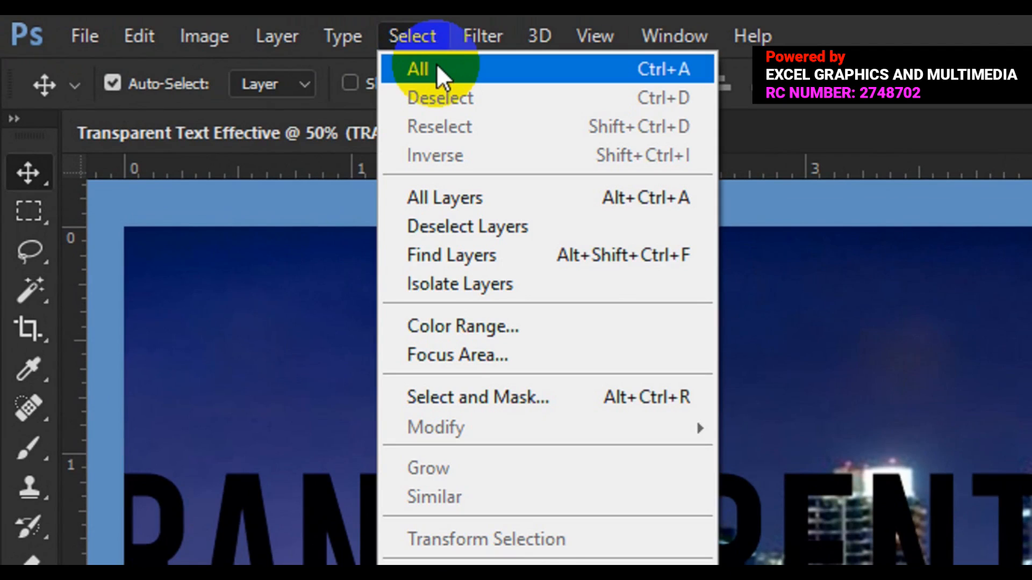
pyautogui.click(436, 65)
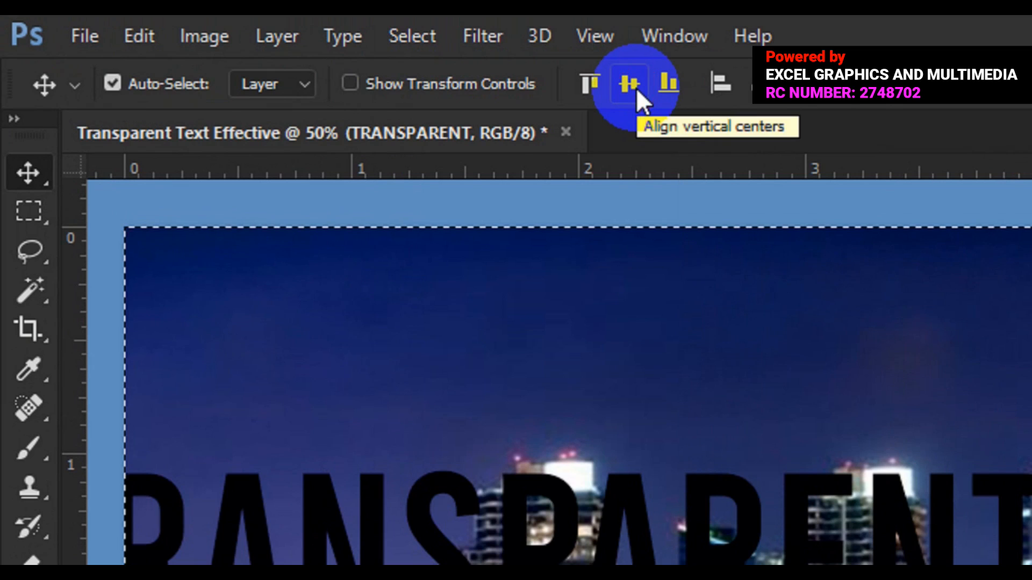
pyautogui.click(747, 91)
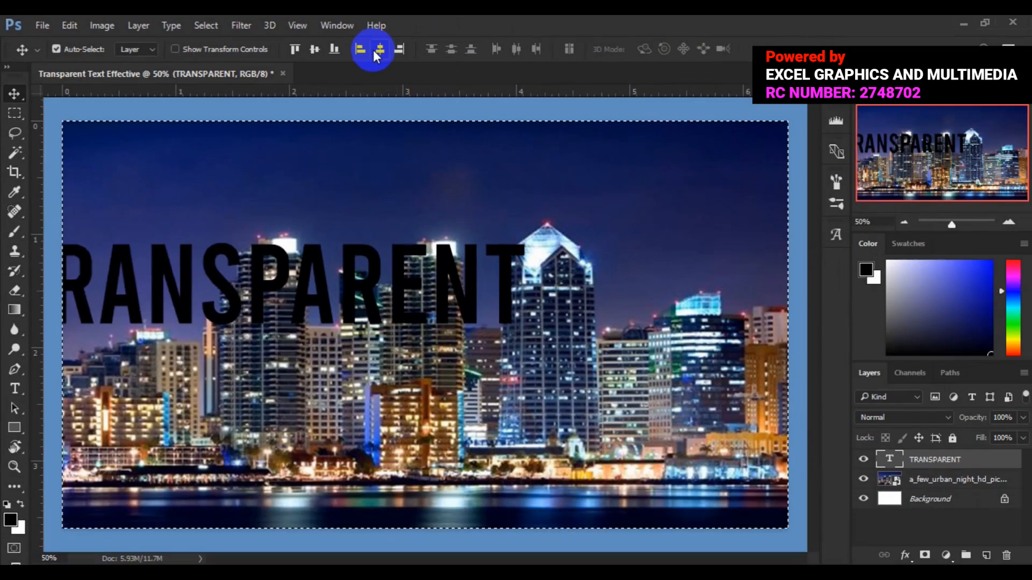
pyautogui.click(375, 50)
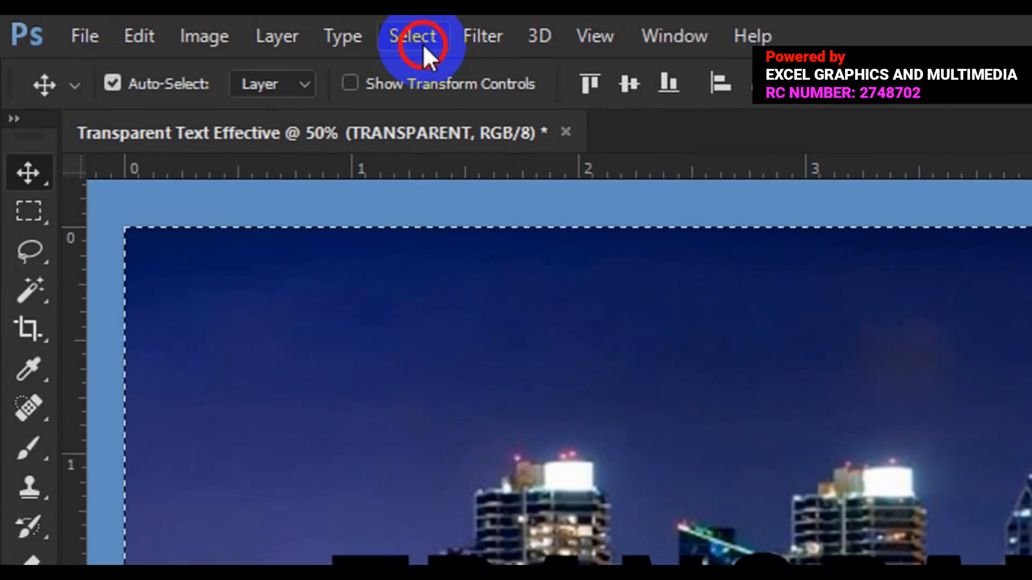
pyautogui.click(211, 30)
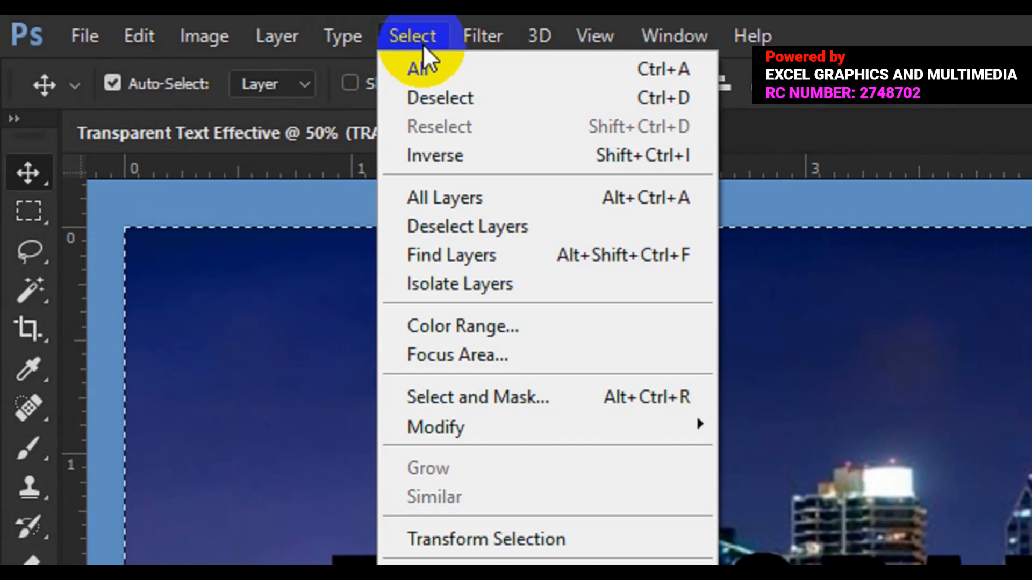
pyautogui.click(425, 97)
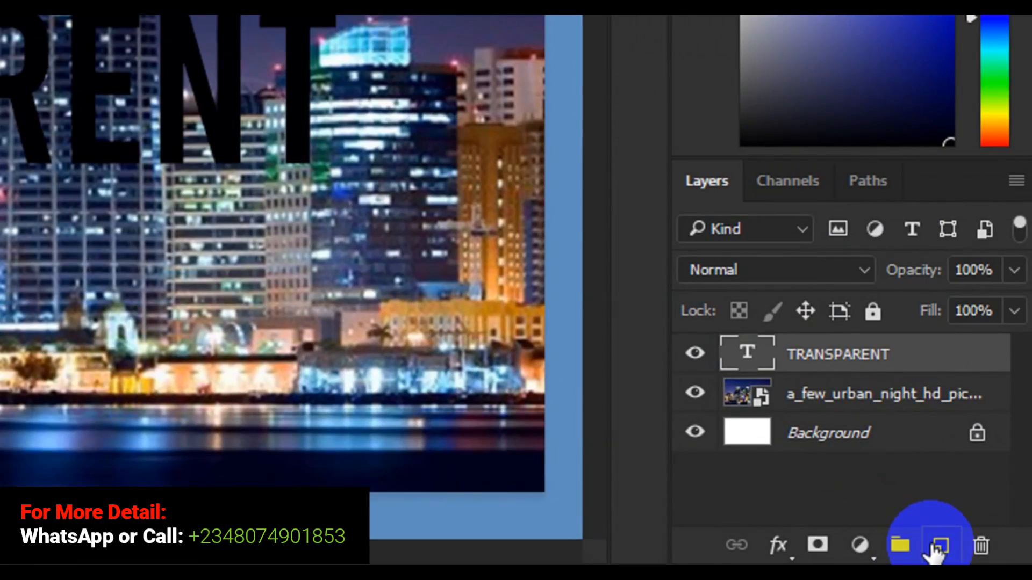
# Step: Add a new layer above the text and draw a rectangular selection framing the word TRANSPARENT with a small margin
pyautogui.click(938, 546)
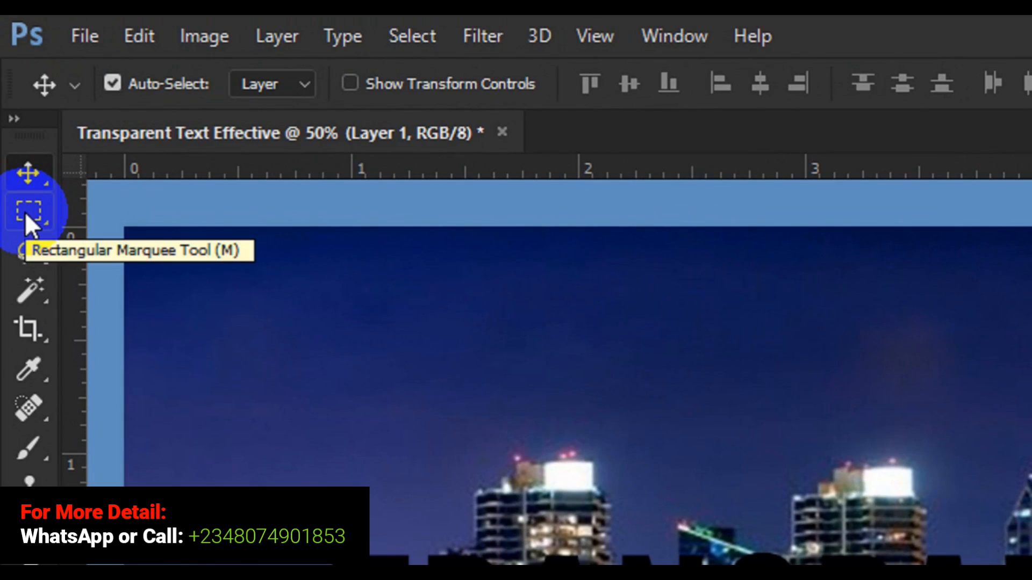
pyautogui.click(24, 211)
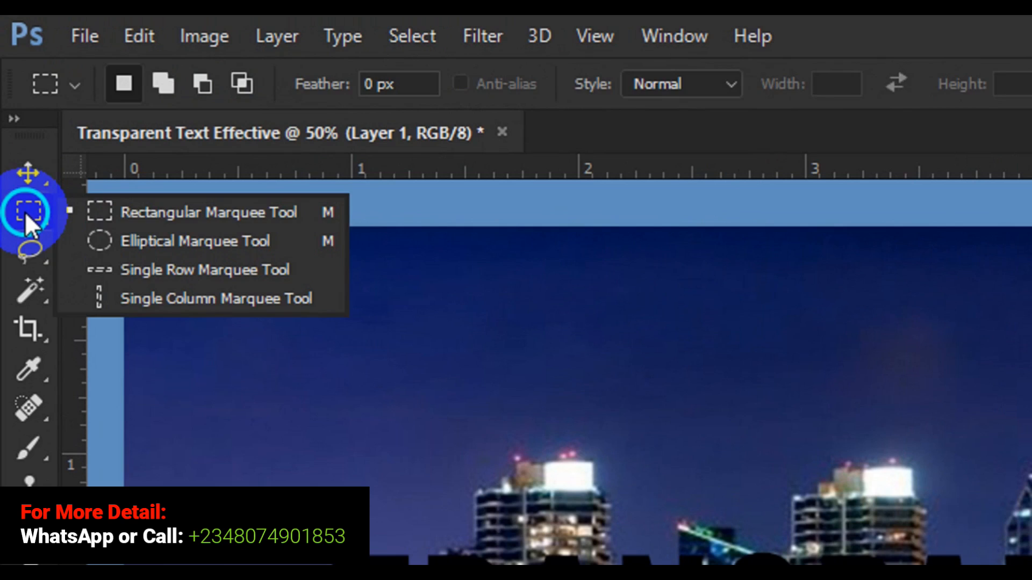
pyautogui.click(155, 217)
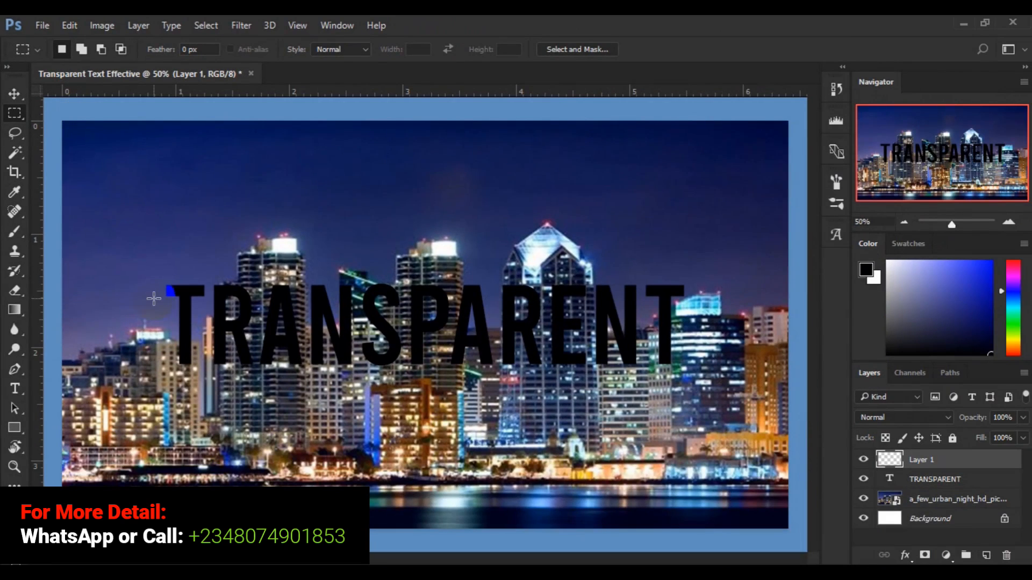
pyautogui.moveTo(153, 272); pyautogui.dragTo(702, 374)
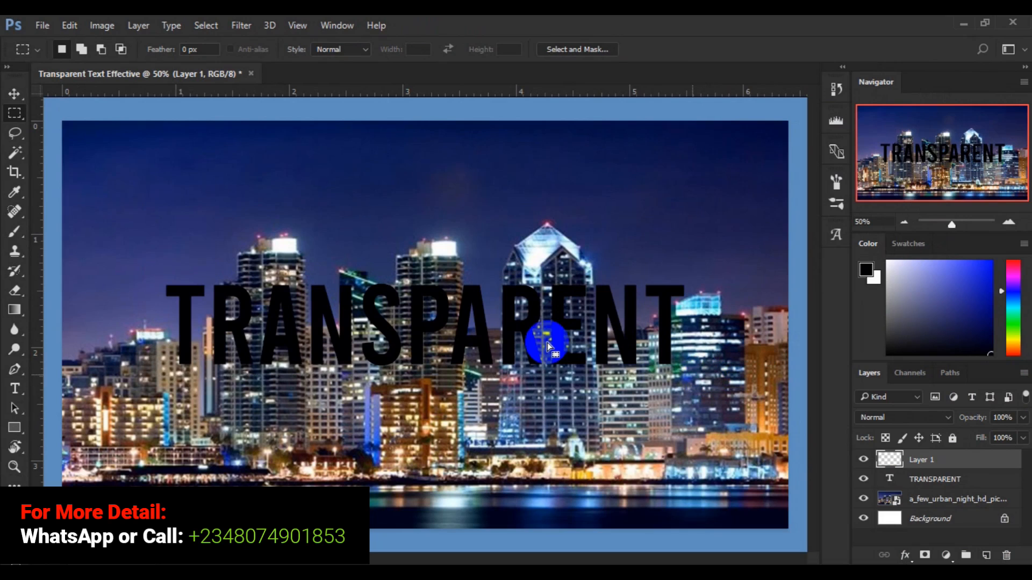
pyautogui.moveTo(543, 344); pyautogui.dragTo(541, 344)
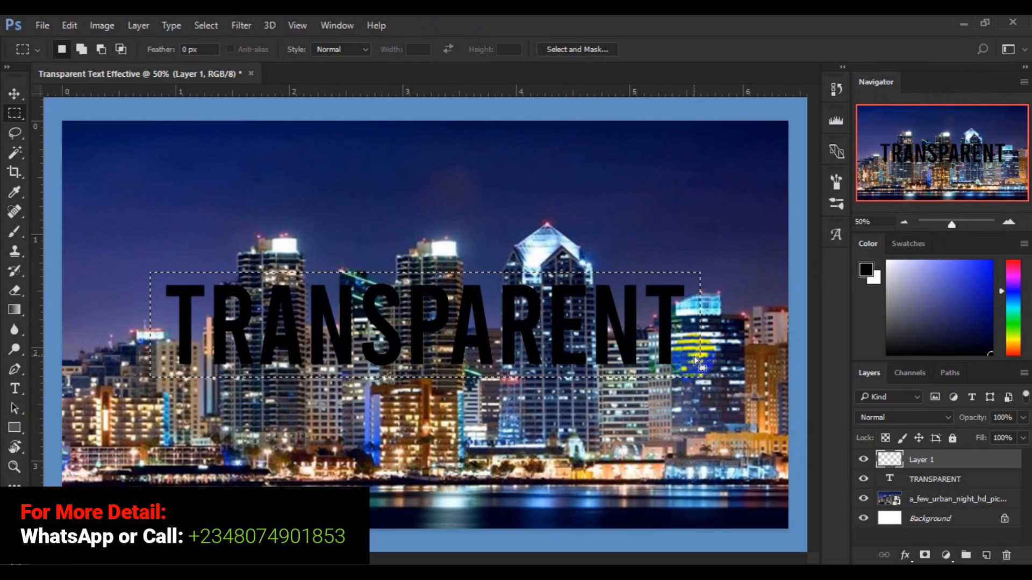
pyautogui.click(522, 342)
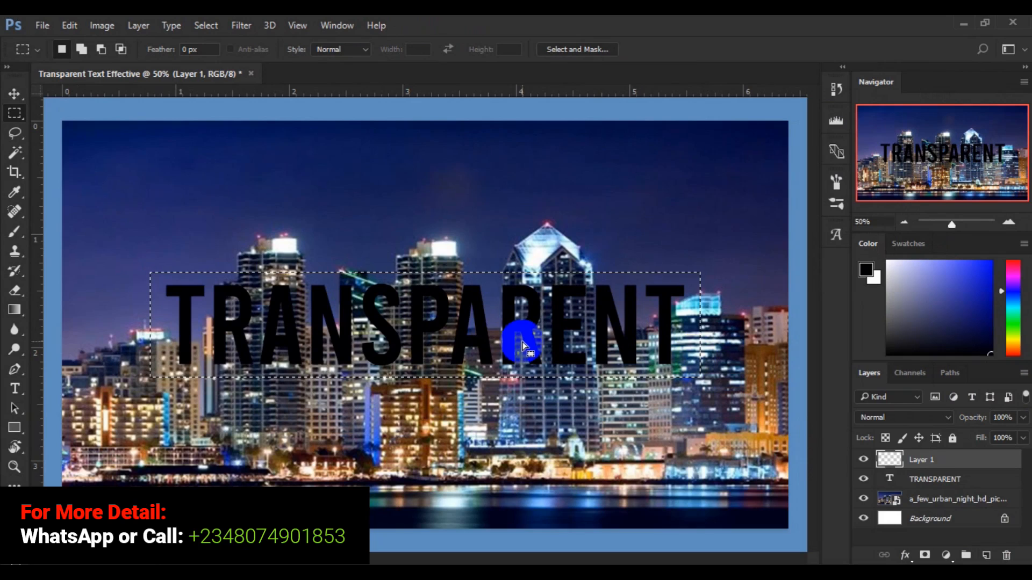
pyautogui.click(463, 338)
# Step: Fill the rectangular selection on Layer 1 with near-white, hex fdfbfb, in Normal mode at 100% opacity, and deselect
pyautogui.rightClick(464, 339)
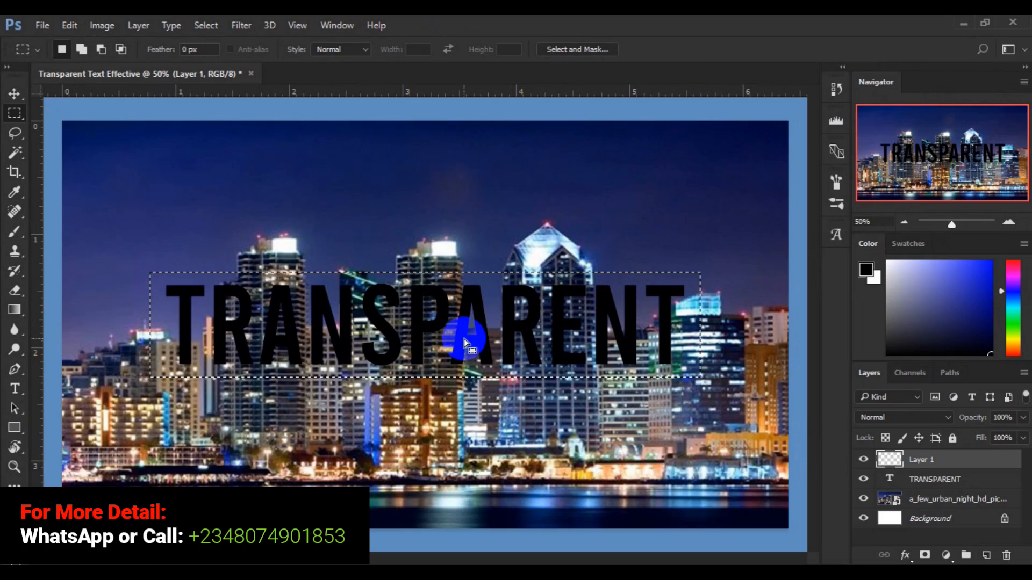
pyautogui.rightClick(464, 339)
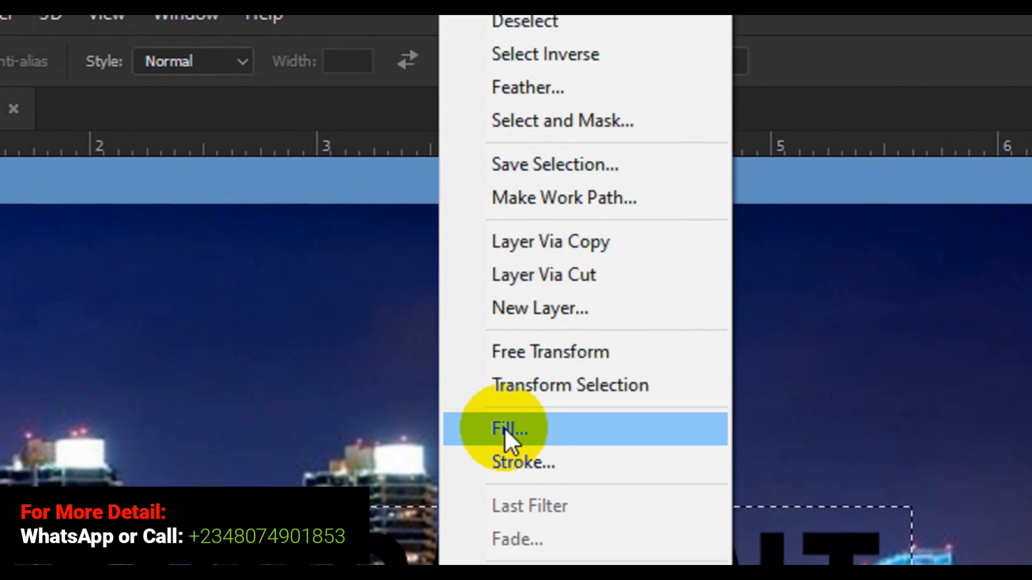
pyautogui.click(504, 428)
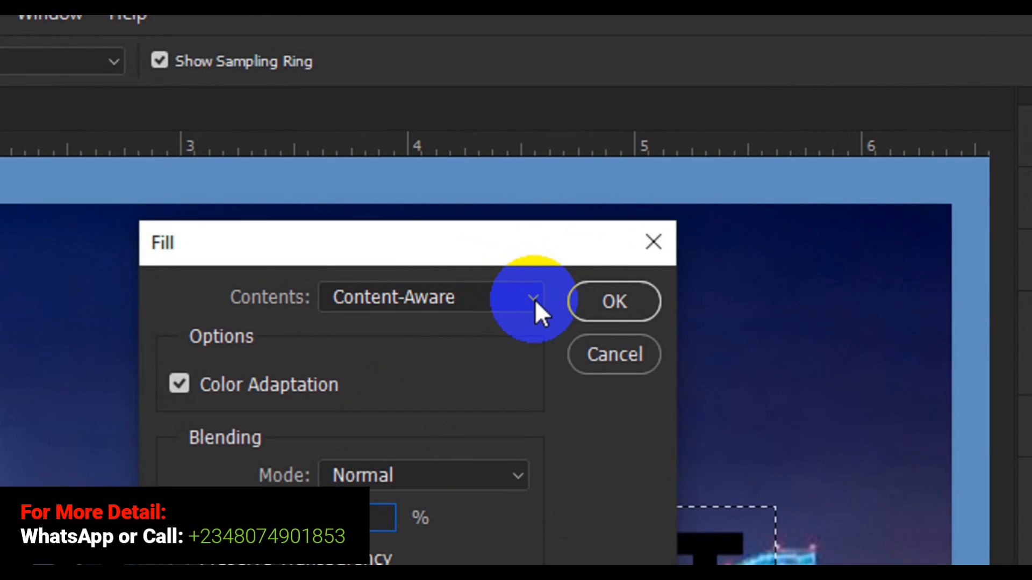
pyautogui.click(534, 299)
pyautogui.click(535, 298)
pyautogui.click(534, 299)
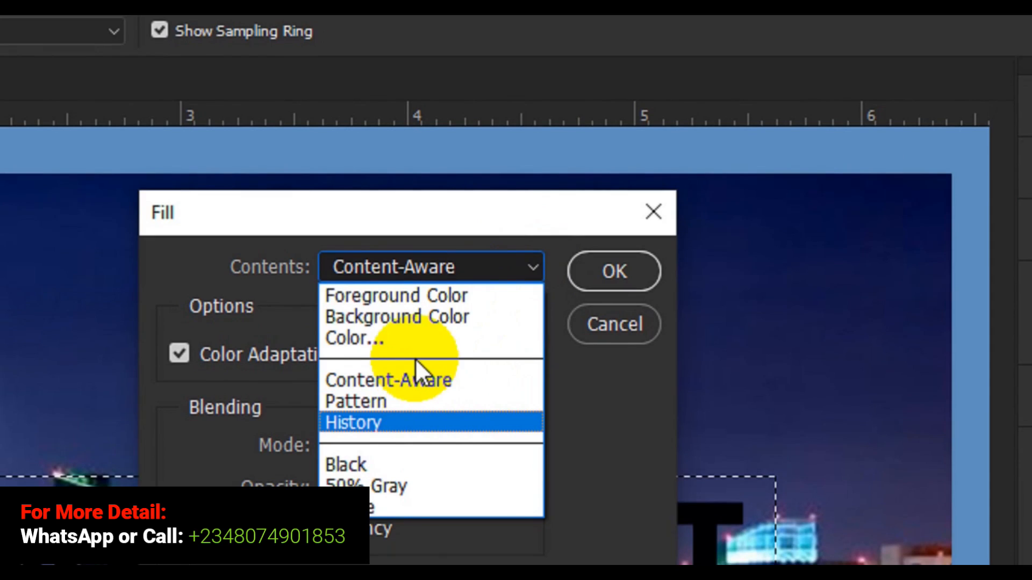
pyautogui.click(372, 335)
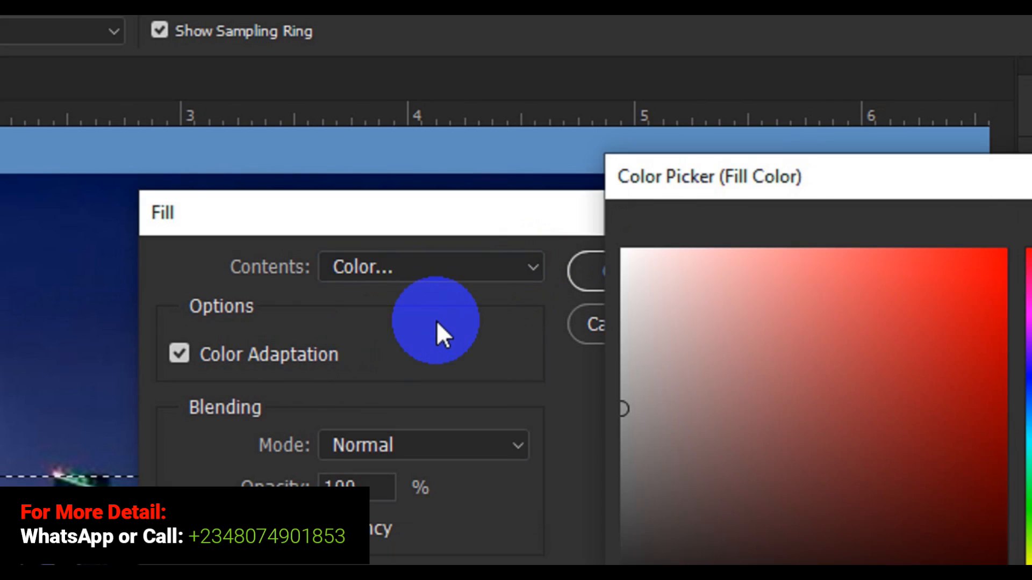
pyautogui.click(623, 251)
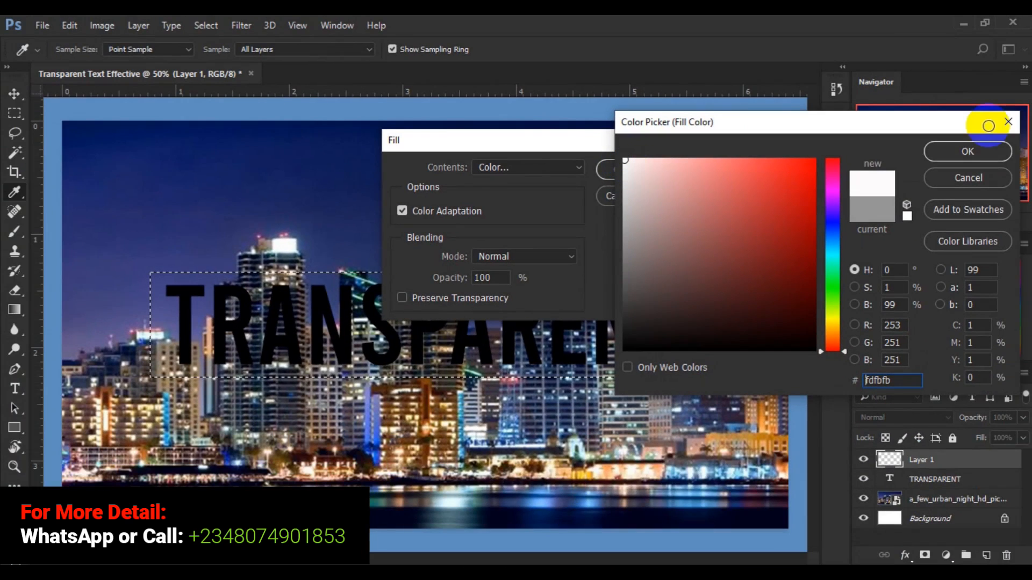
pyautogui.click(967, 152)
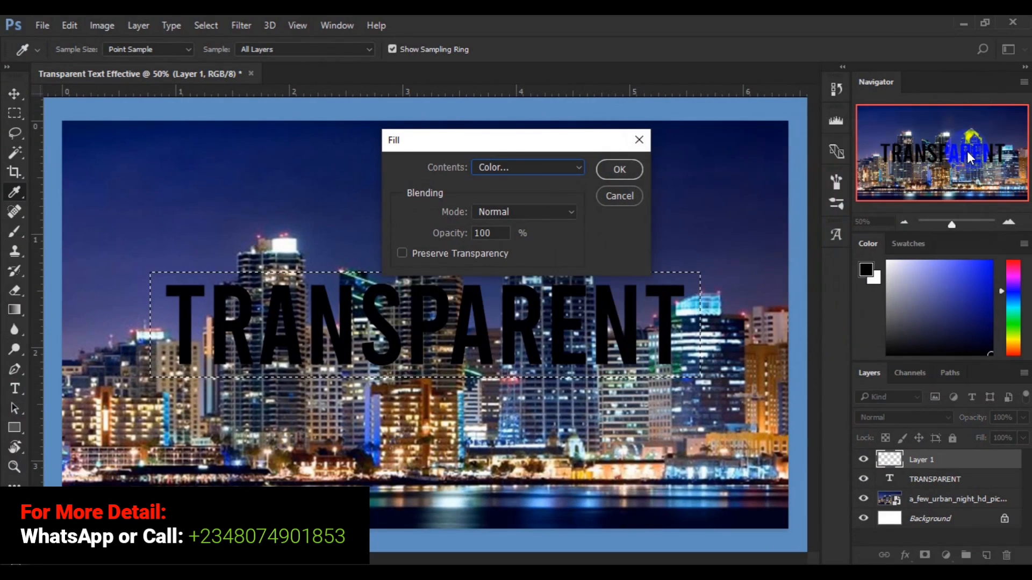
pyautogui.click(621, 173)
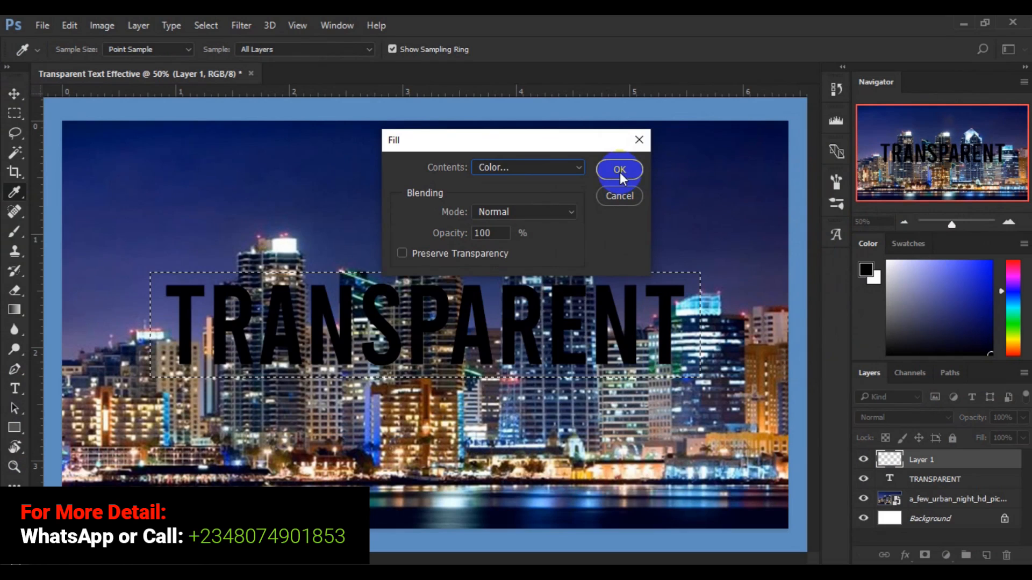
pyautogui.press('m')
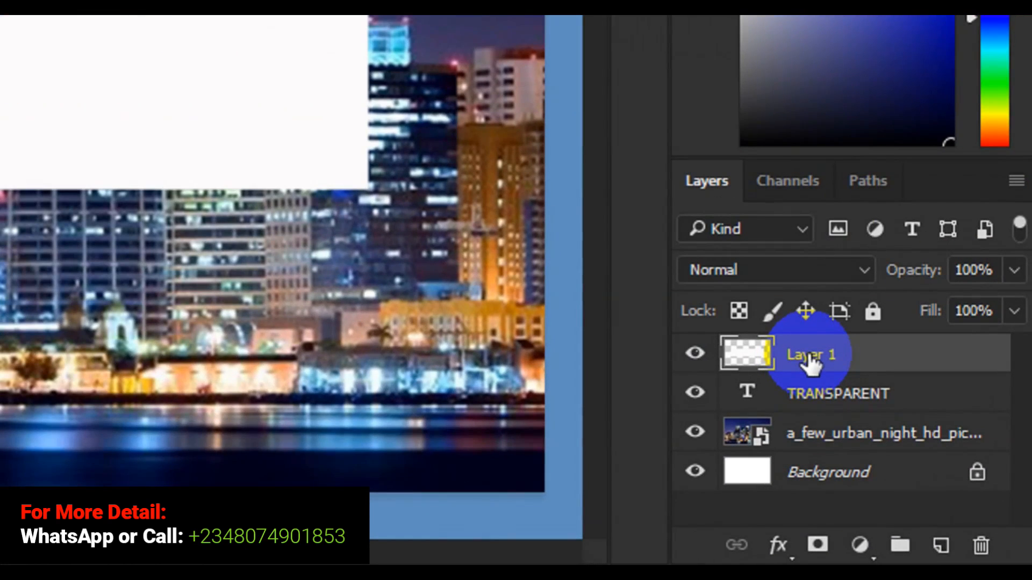
# Step: Move Layer 1 below the TRANSPARENT text layer and load the text's letter outlines as a selection
pyautogui.moveTo(811, 364); pyautogui.dragTo(805, 427)
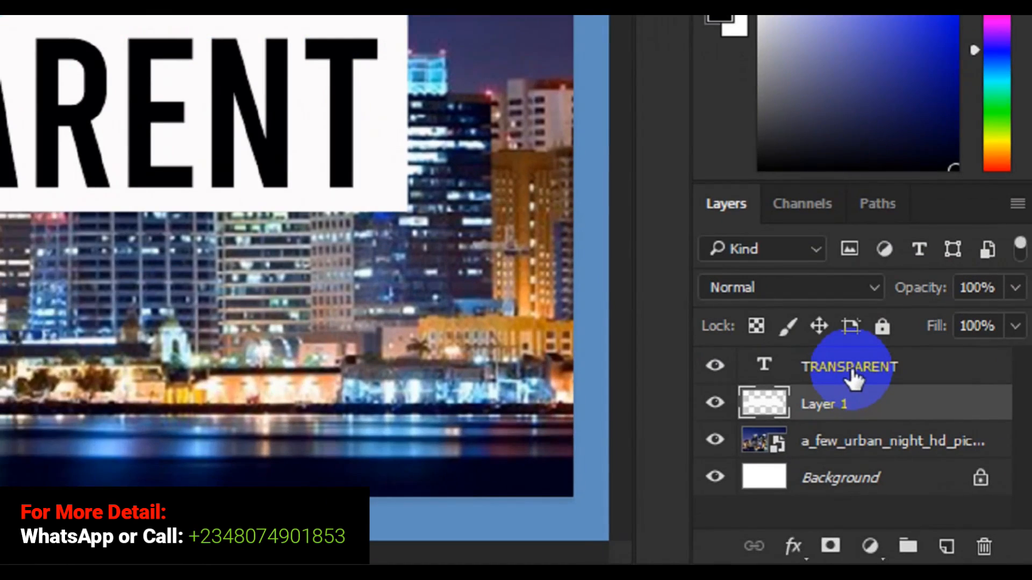
pyautogui.click(852, 370)
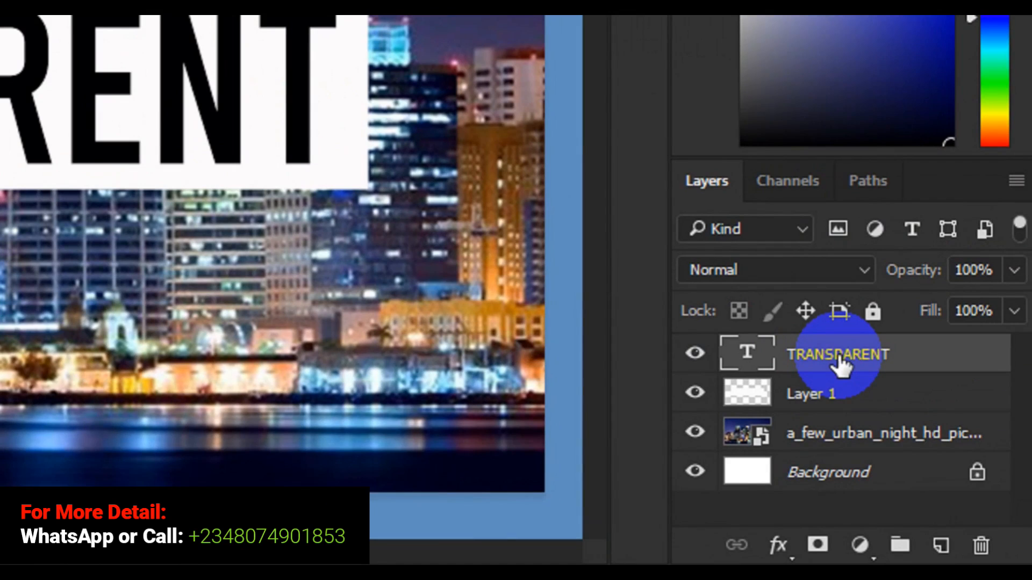
pyautogui.keyDown('ctrl'); pyautogui.click(763, 357); pyautogui.keyUp('ctrl')
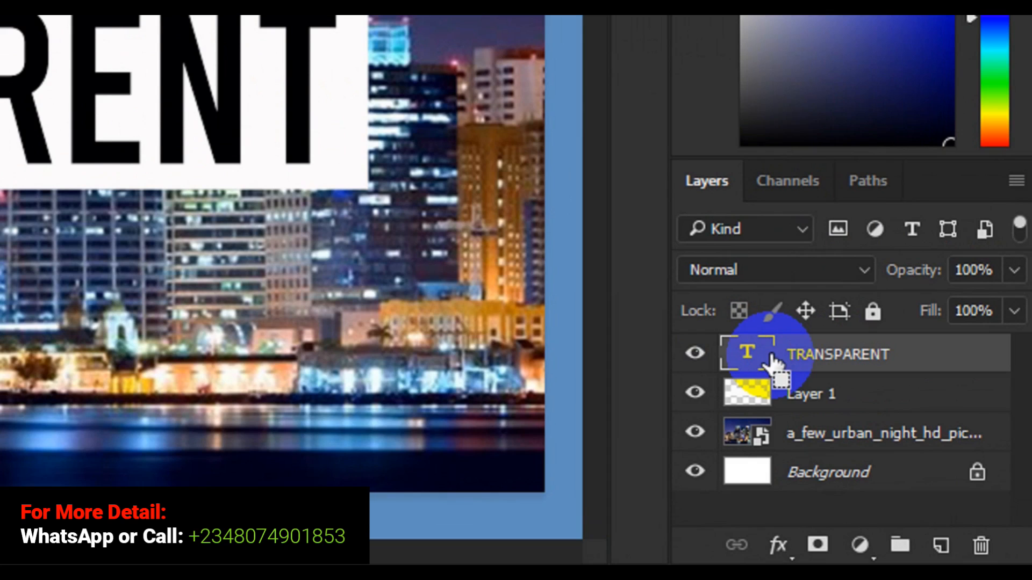
pyautogui.keyDown('ctrl'); pyautogui.click(773, 361); pyautogui.keyUp('ctrl')
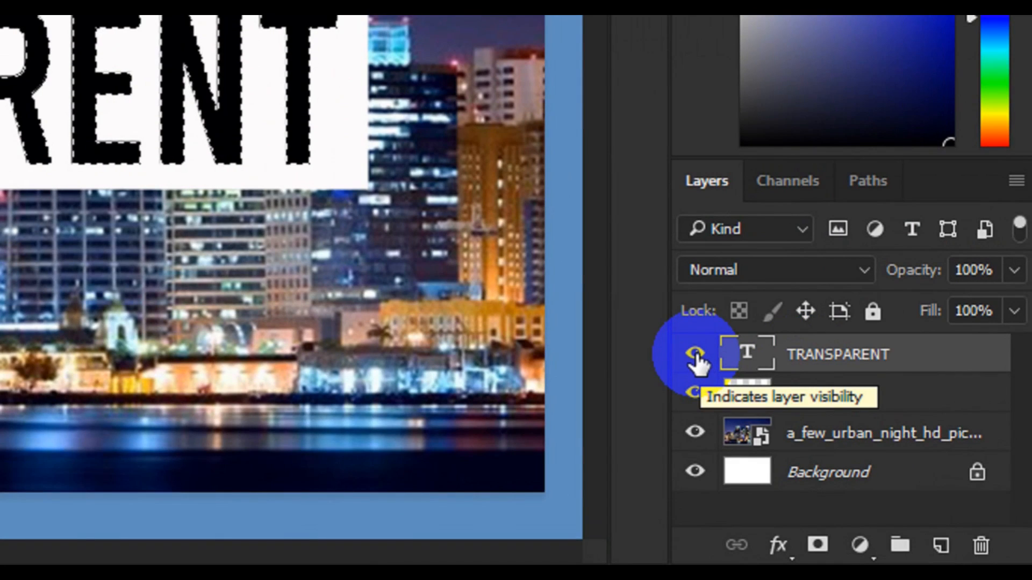
# Step: Hide the TRANSPARENT text layer and add an inverted layer mask to Layer 1 that cuts the selected letters out of the white rectangle
pyautogui.click(695, 355)
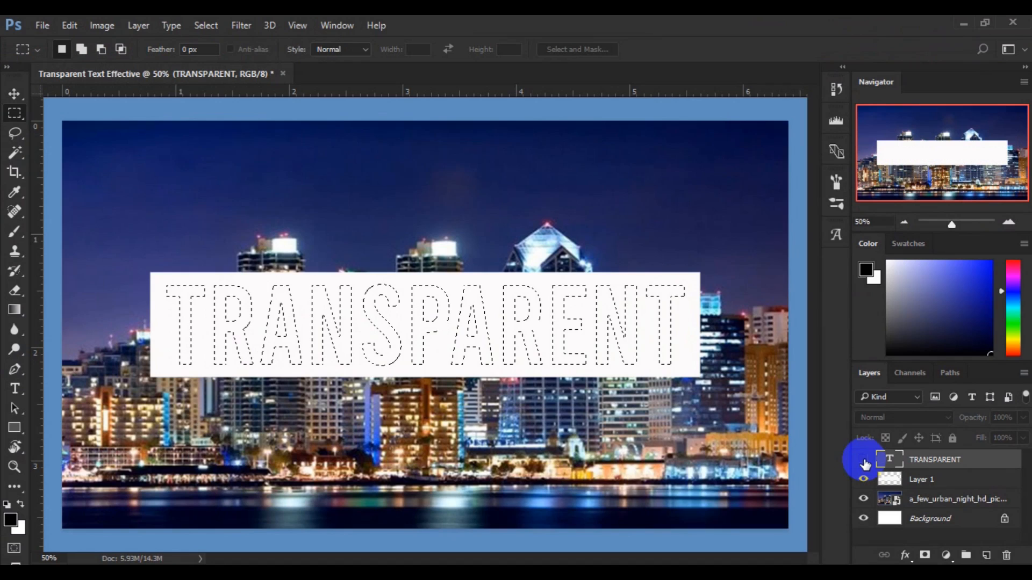
pyautogui.click(864, 461)
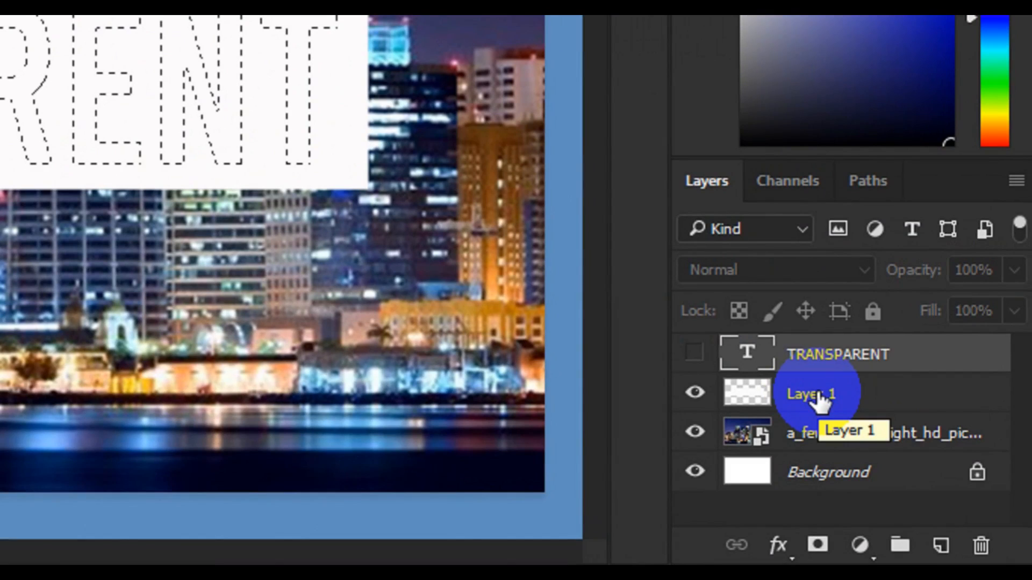
pyautogui.click(816, 401)
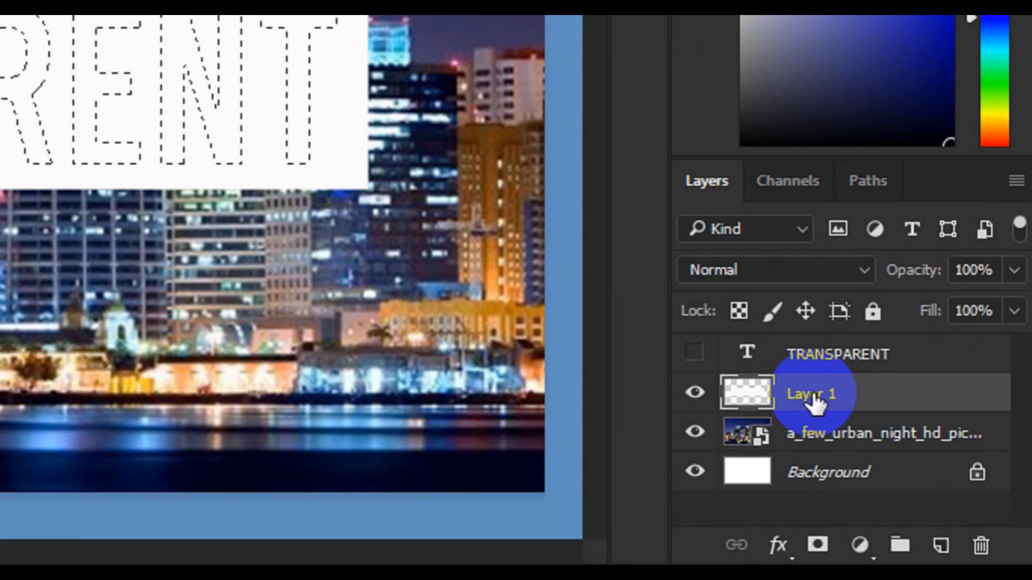
pyautogui.click(817, 545)
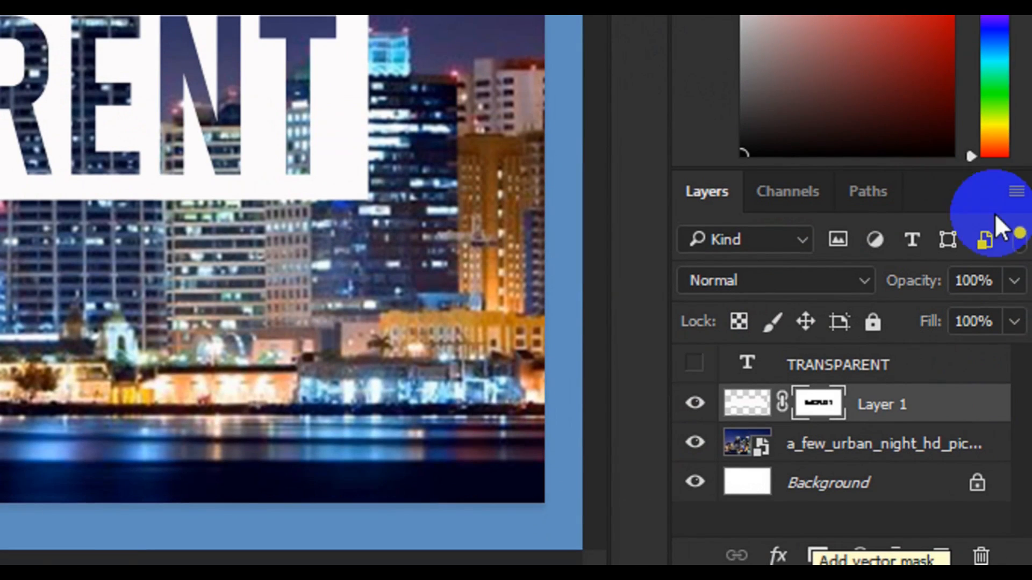
# Step: Lower the opacity of the masked Layer 1 to 80%
pyautogui.click(1016, 285)
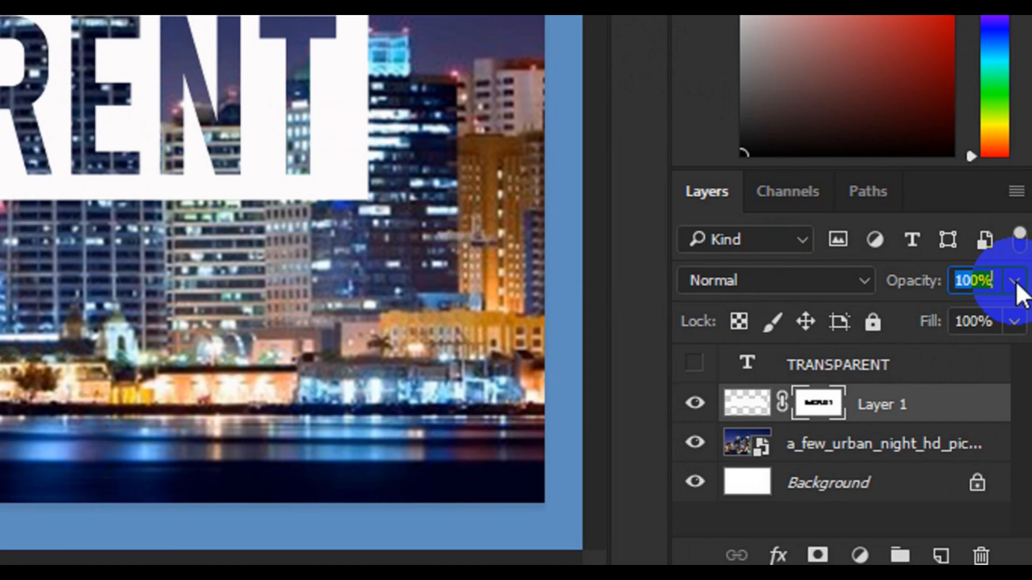
pyautogui.click(1016, 282)
pyautogui.moveTo(1012, 317); pyautogui.dragTo(995, 317)
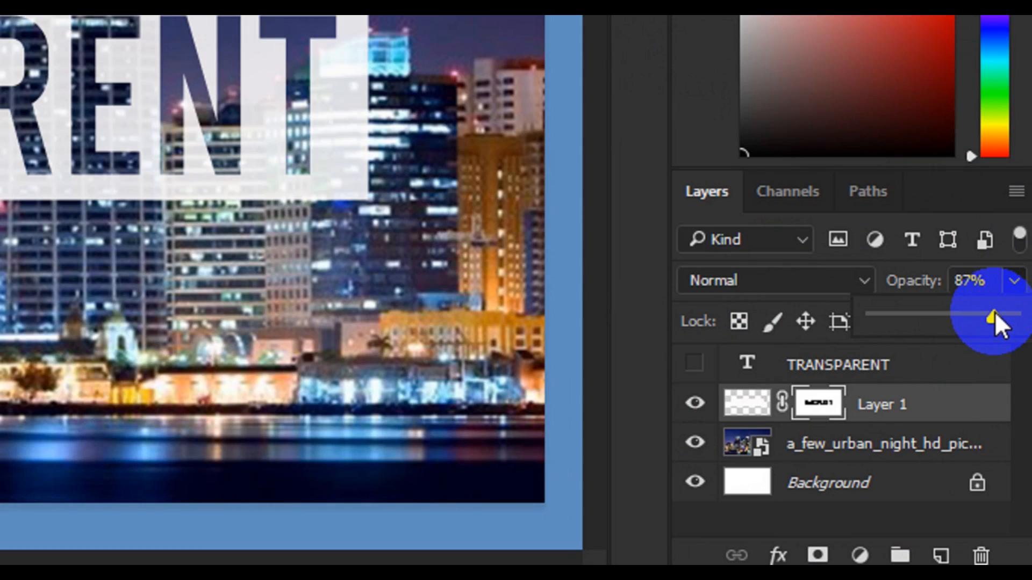
pyautogui.moveTo(995, 317); pyautogui.dragTo(990, 317)
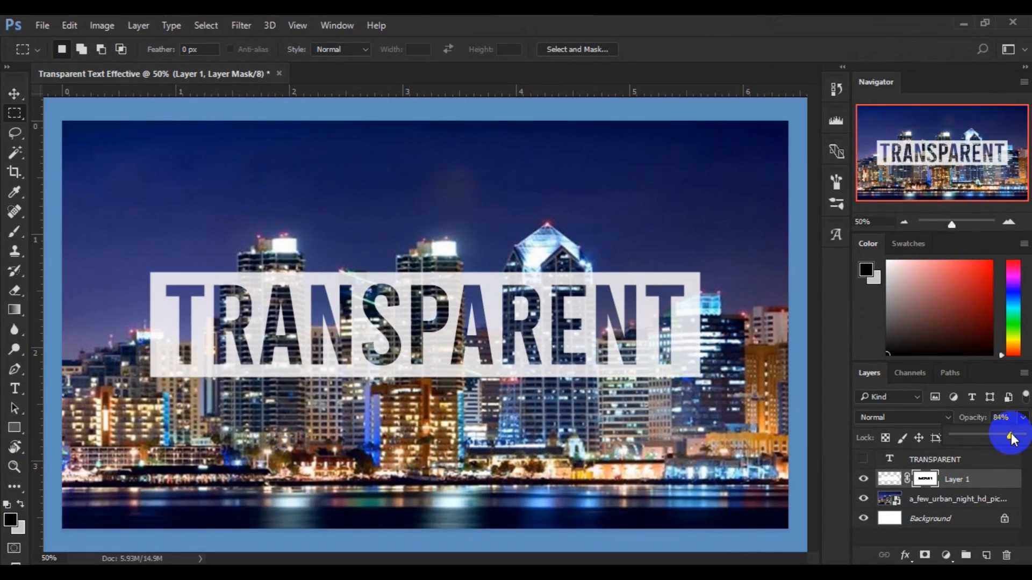
pyautogui.moveTo(1011, 433); pyautogui.dragTo(1009, 438)
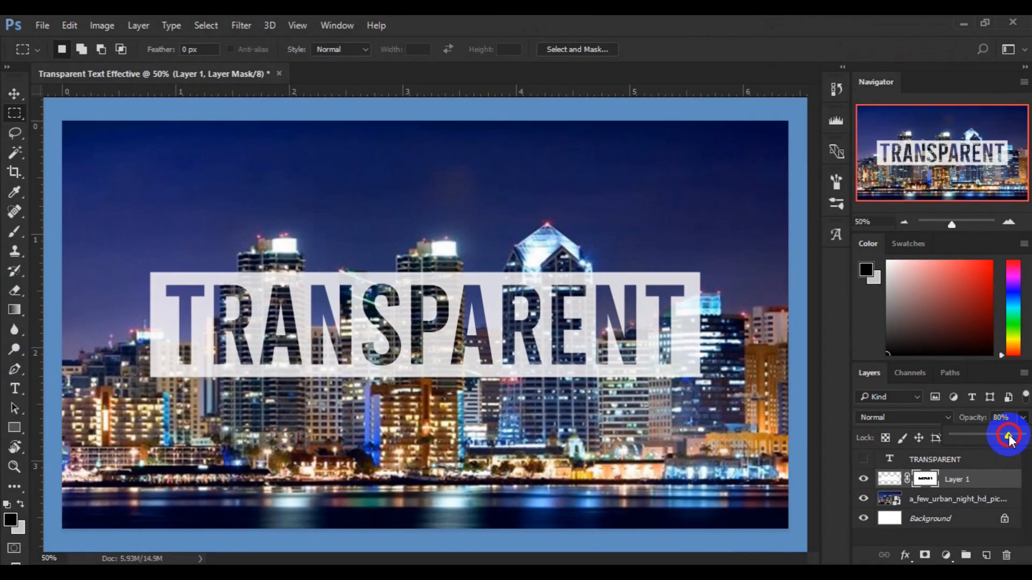